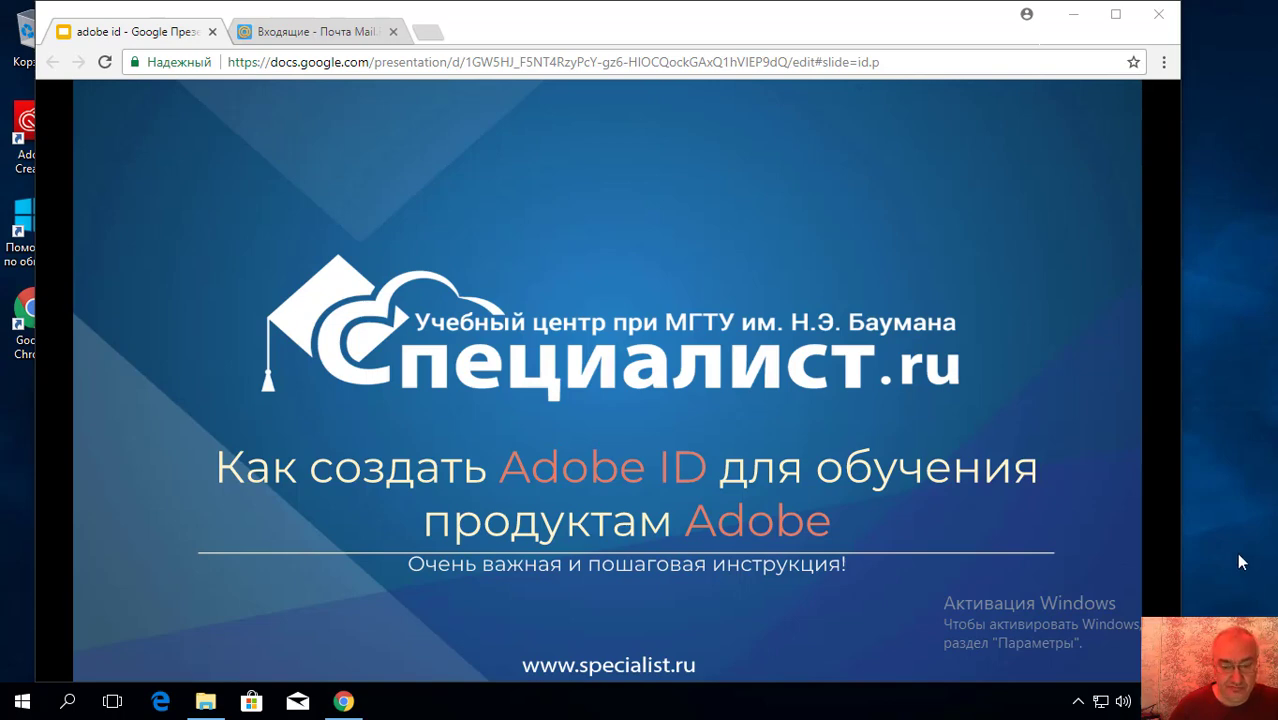
Advance the Google Slides deck from the title slide to the 'Итак, начнем!' slide.
click(878, 447)
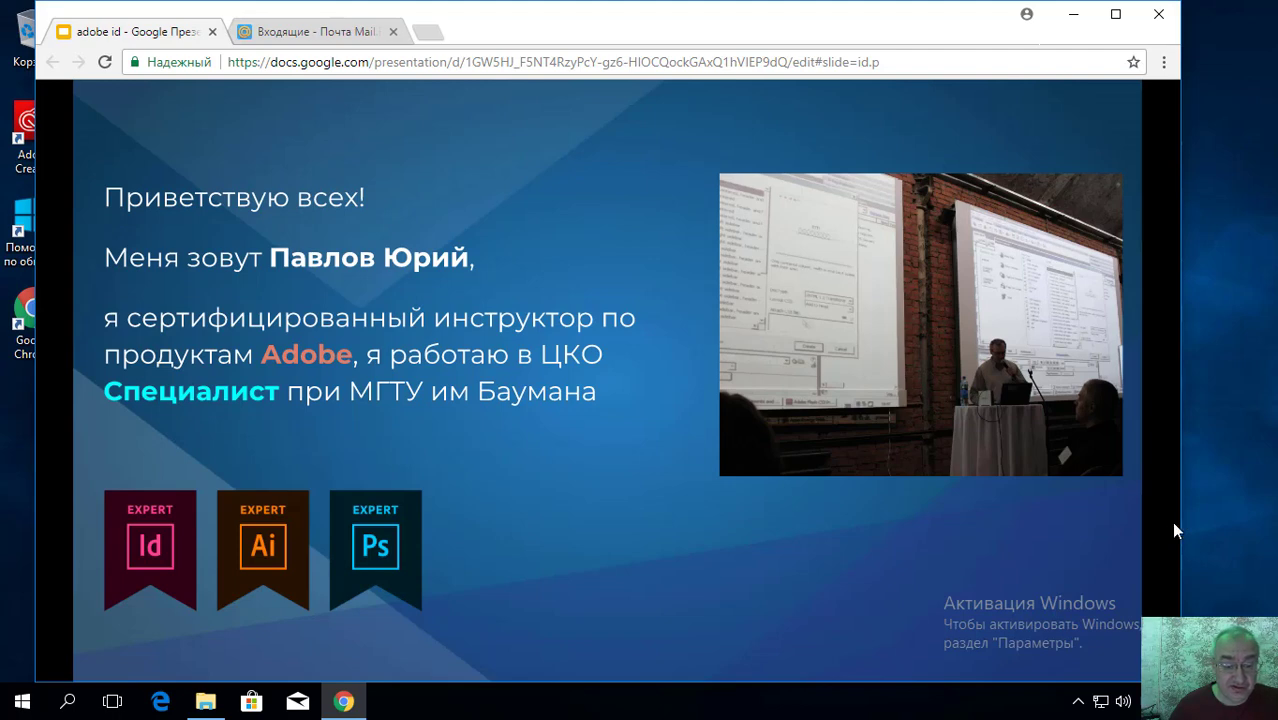
click(1083, 476)
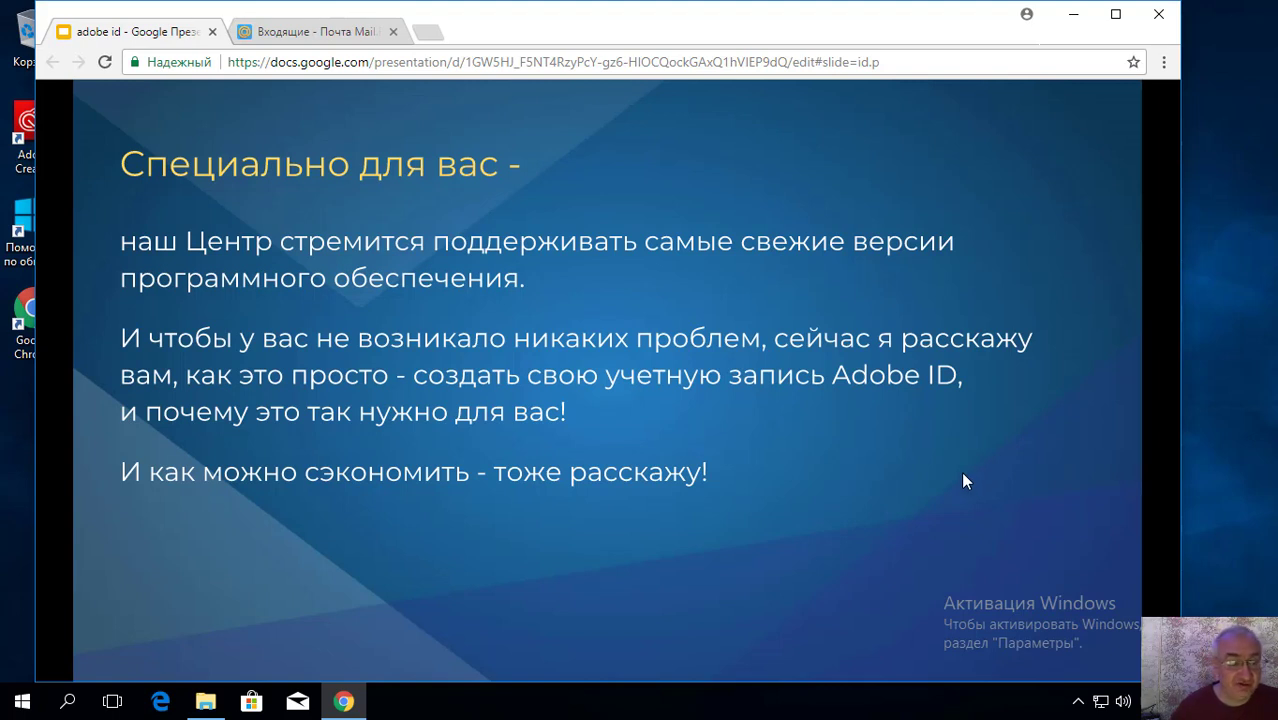
key(Right)
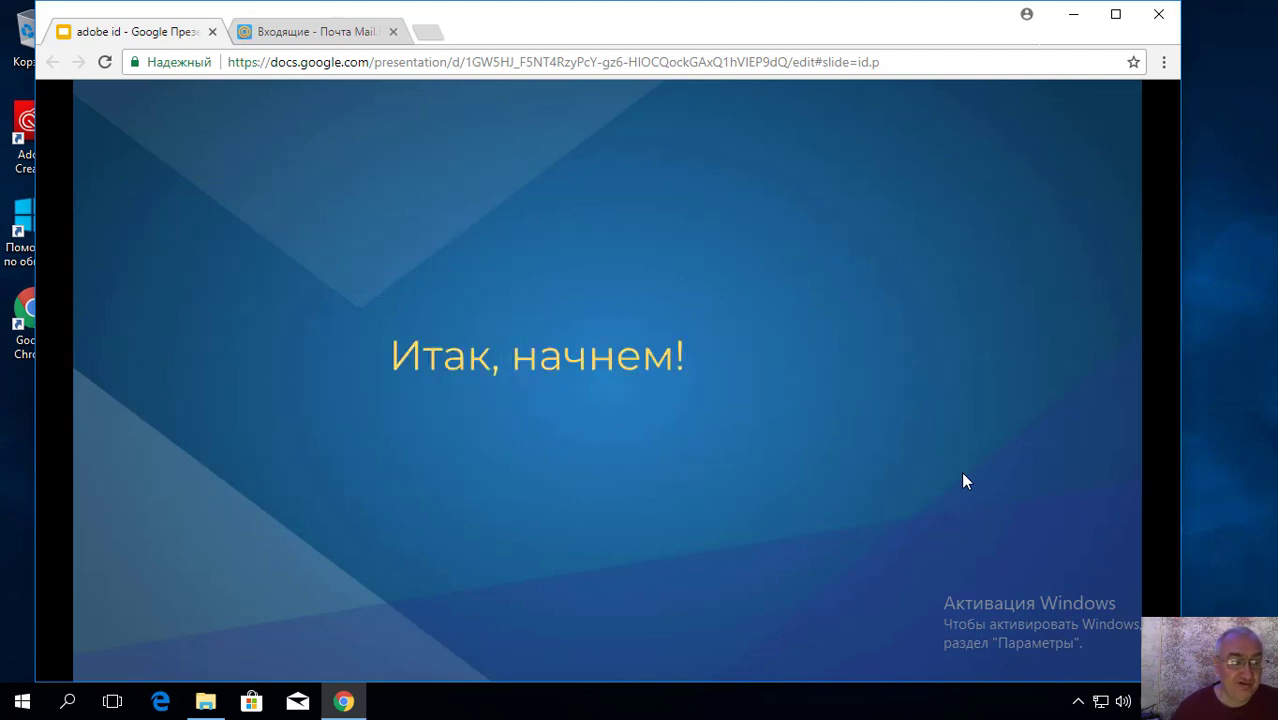
Show the 'Первый шаг из трех!' slide and open its adobe.com/ru link in a new tab.
key(Right)
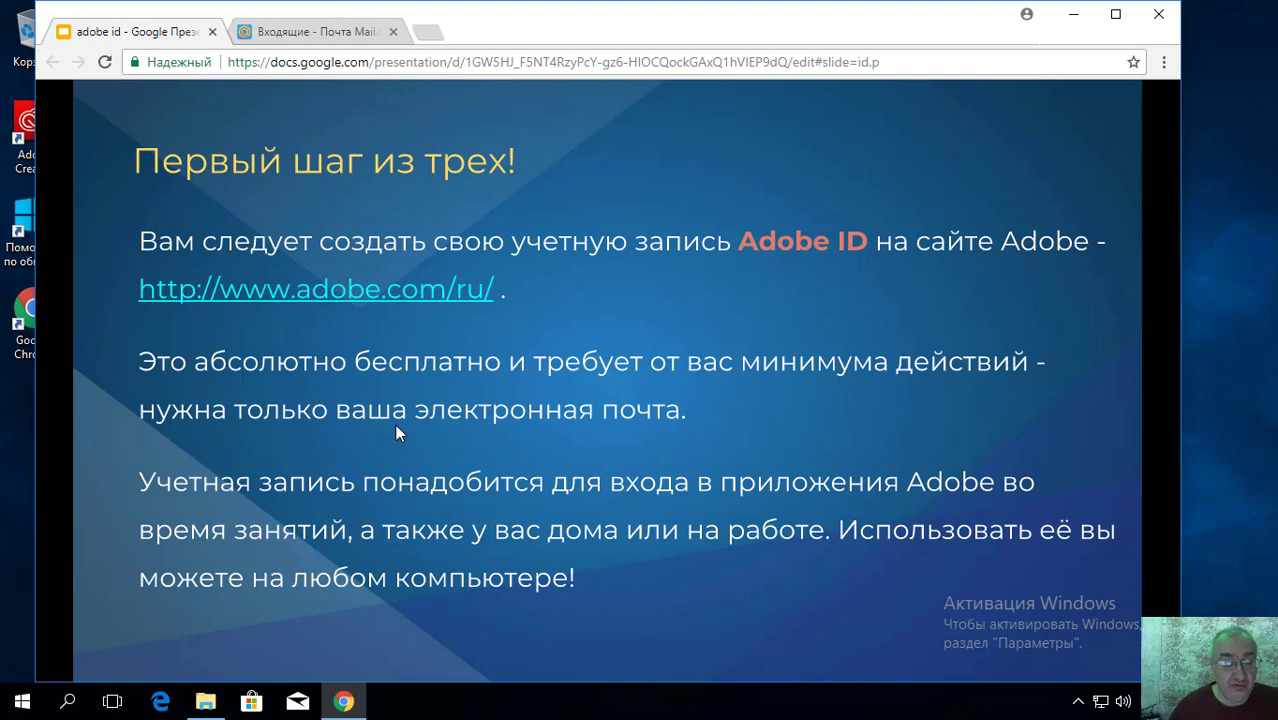
click(342, 290)
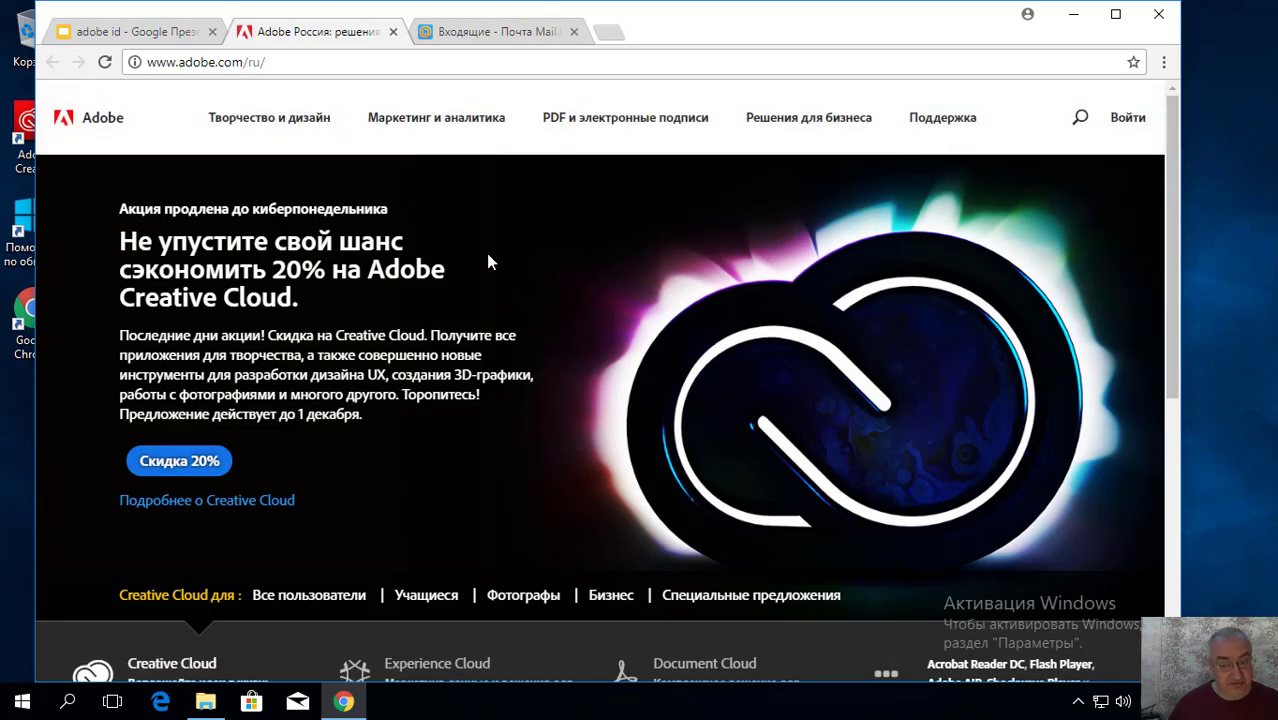
Go to the Adobe ID sign-in page via Войти and point out the «Получить Adobe ID» link.
mouse_move(1155, 100)
mouse_down()
mouse_move(1120, 98)
mouse_move(1097, 140)
mouse_move(1166, 128)
mouse_move(1156, 100)
mouse_up()
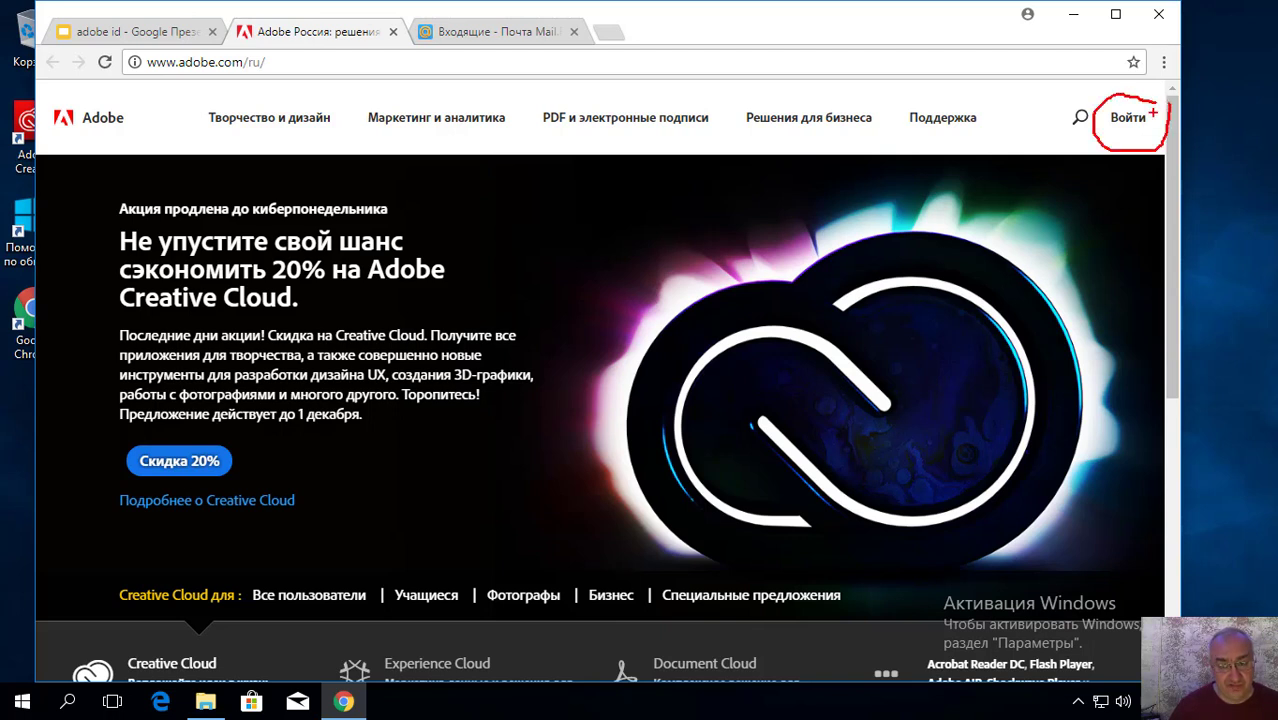
click(1130, 118)
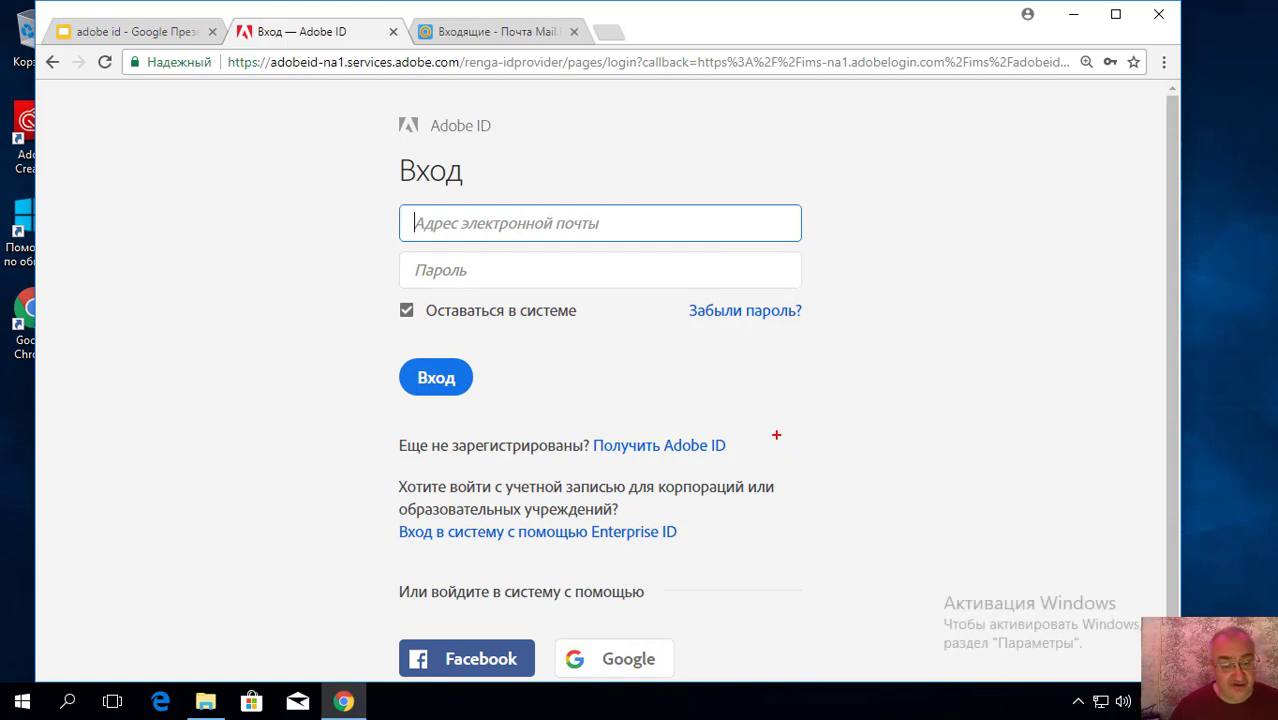
mouse_move(777, 435)
mouse_down()
mouse_move(558, 472)
mouse_move(778, 434)
mouse_up()
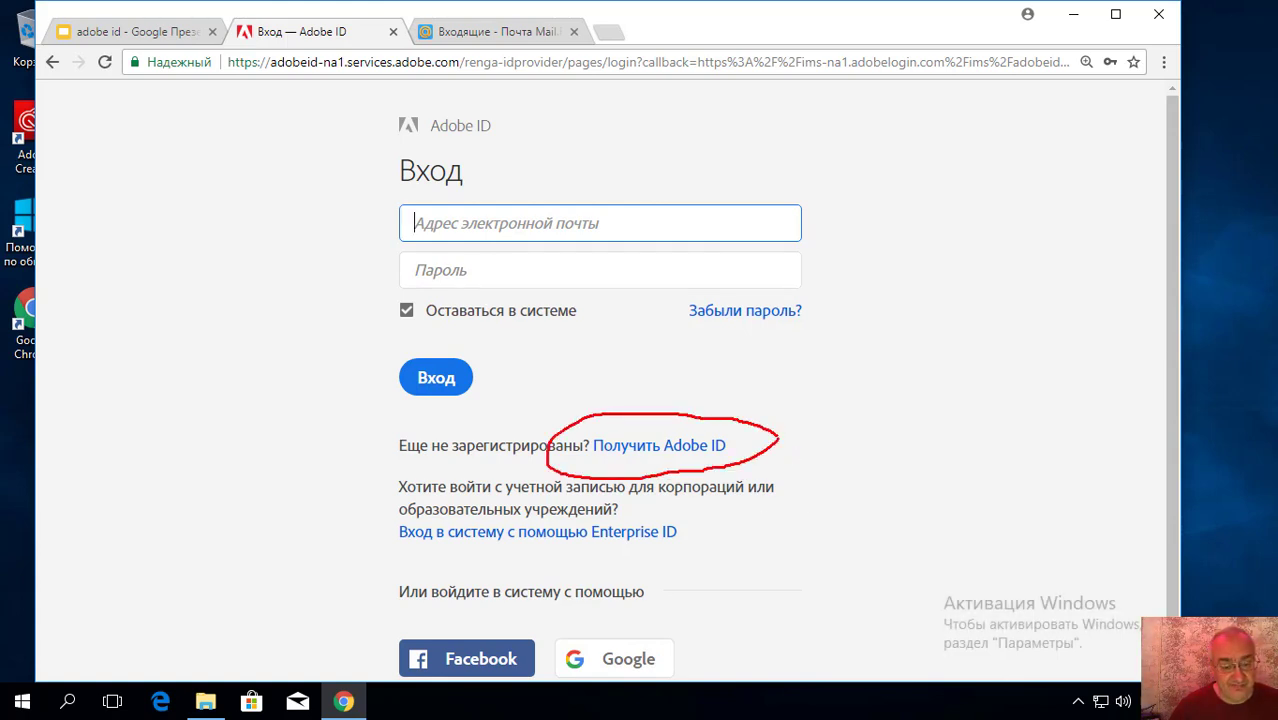
Open the «Получить Adobe ID» form and enter the user's first name, last name, e-mail and a password.
click(667, 450)
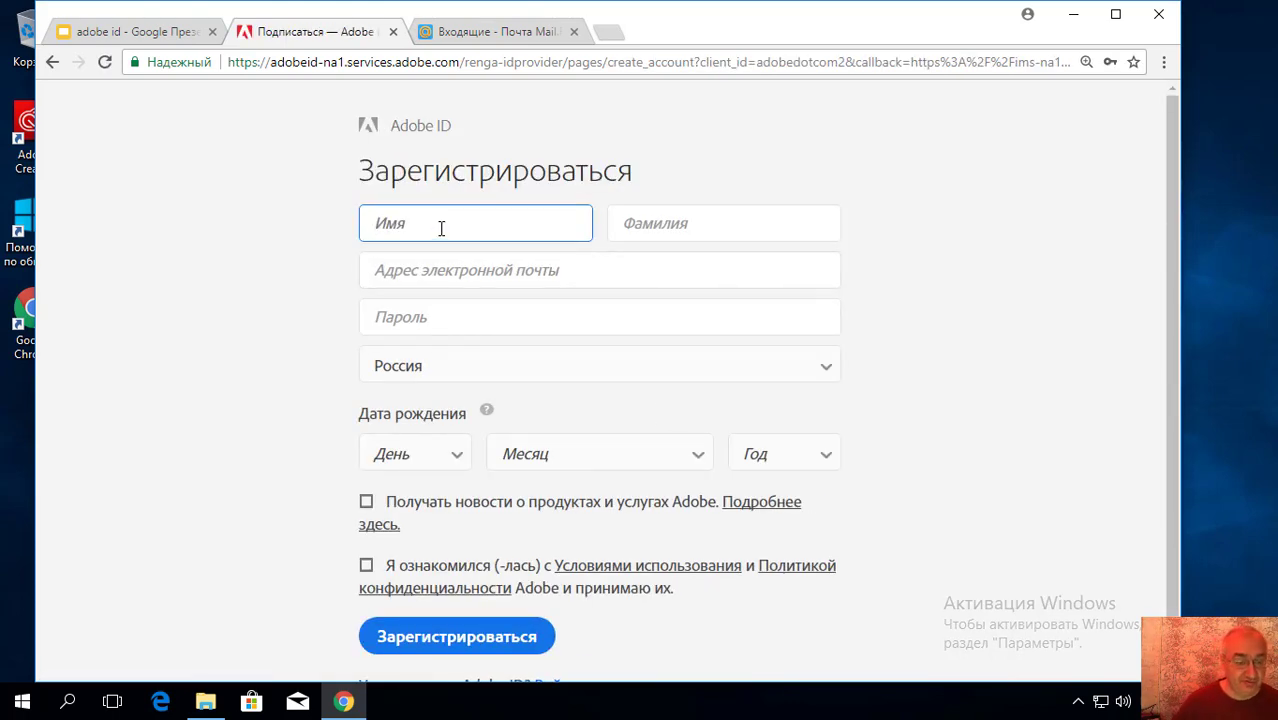
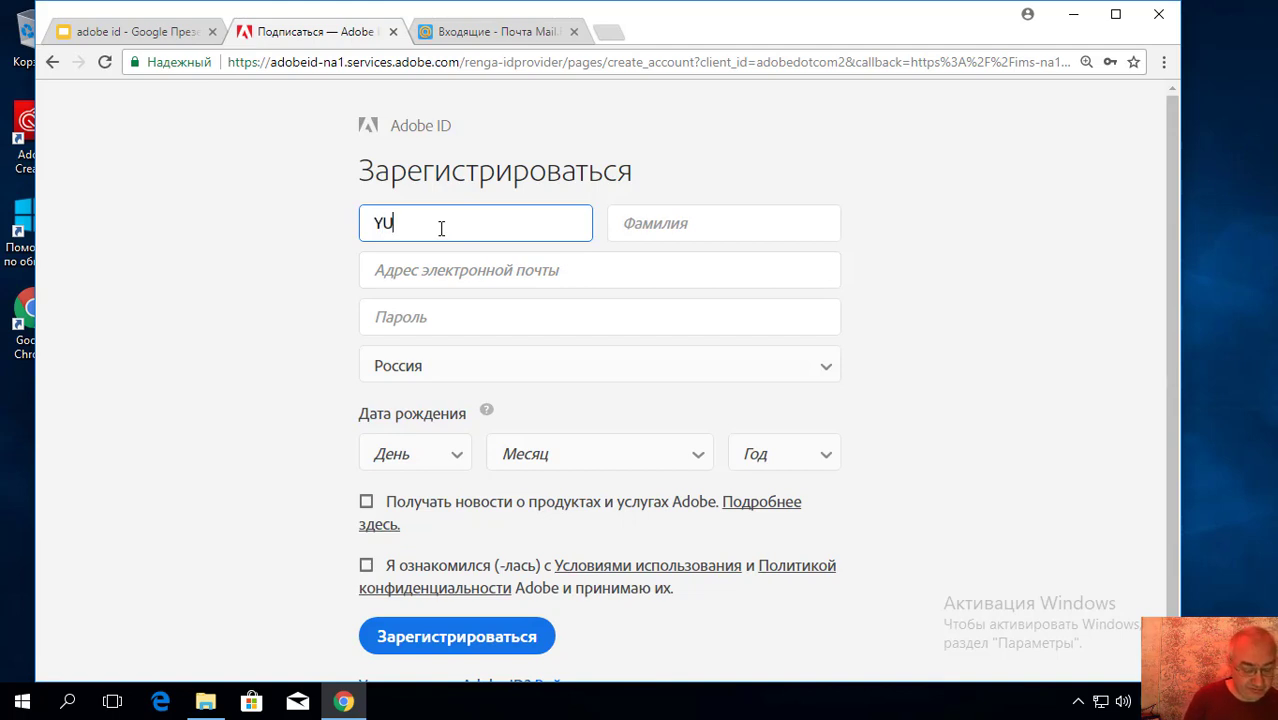
key(Tab)
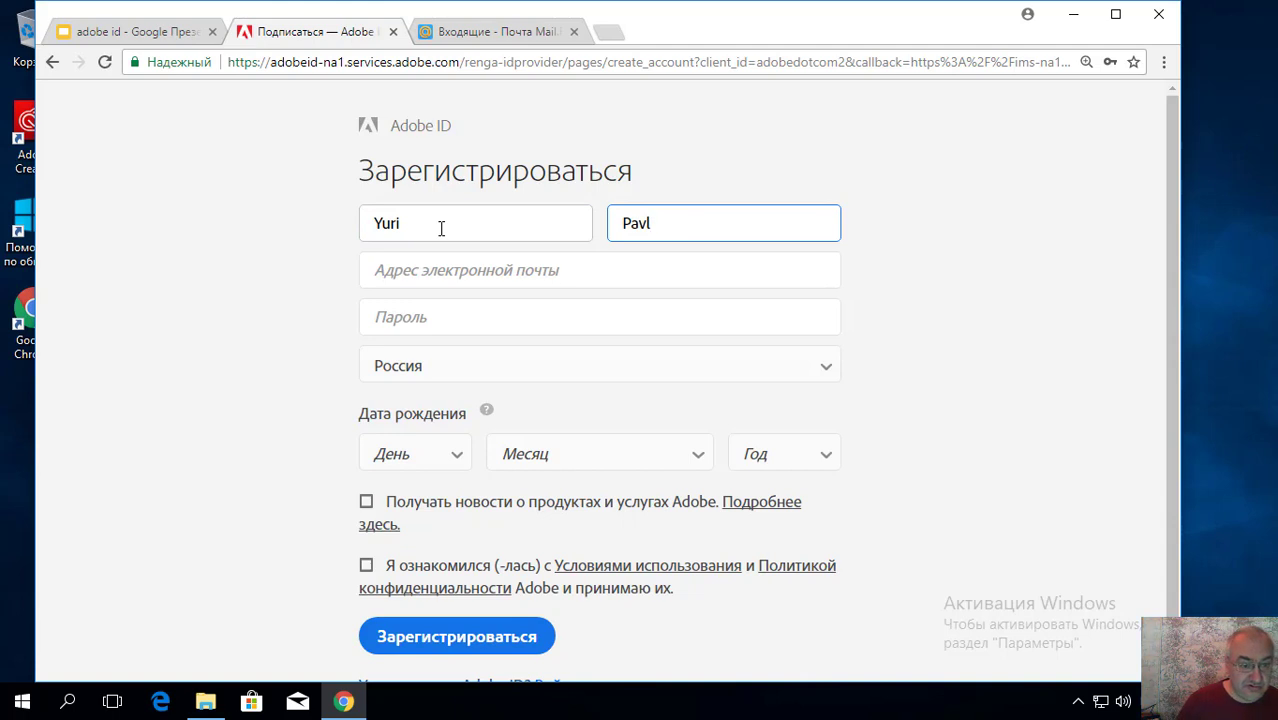
click(496, 278)
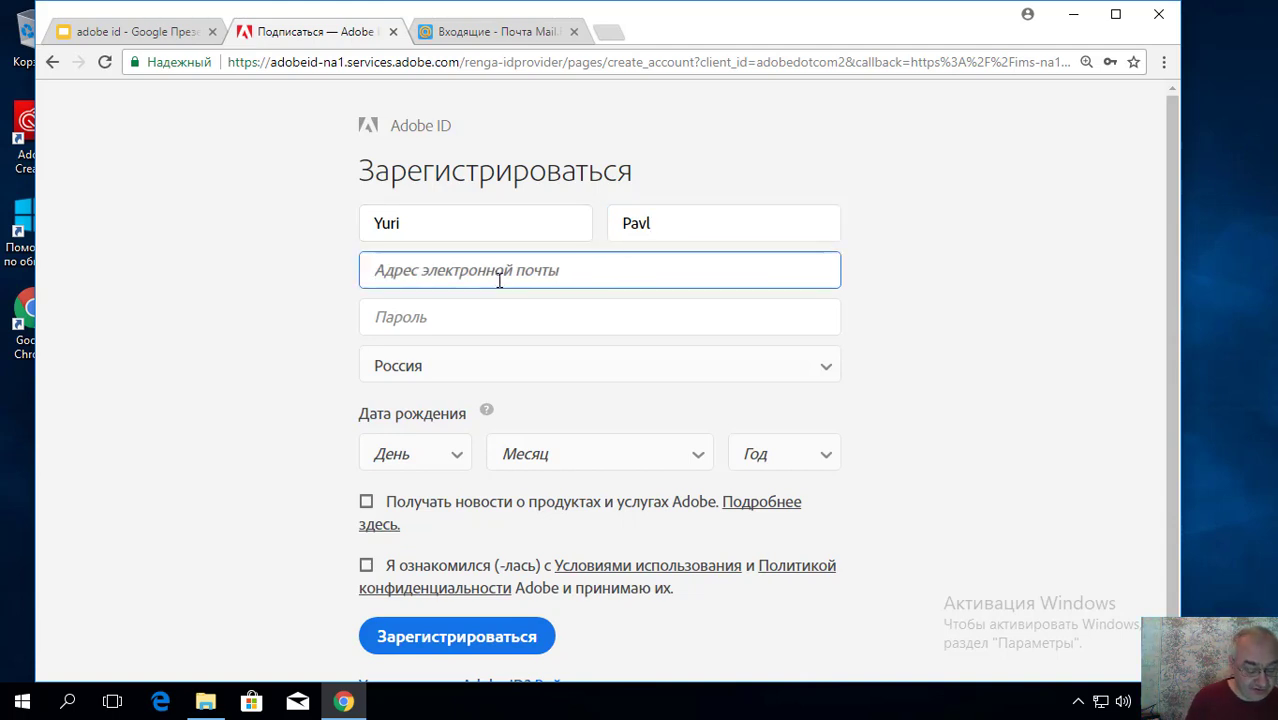
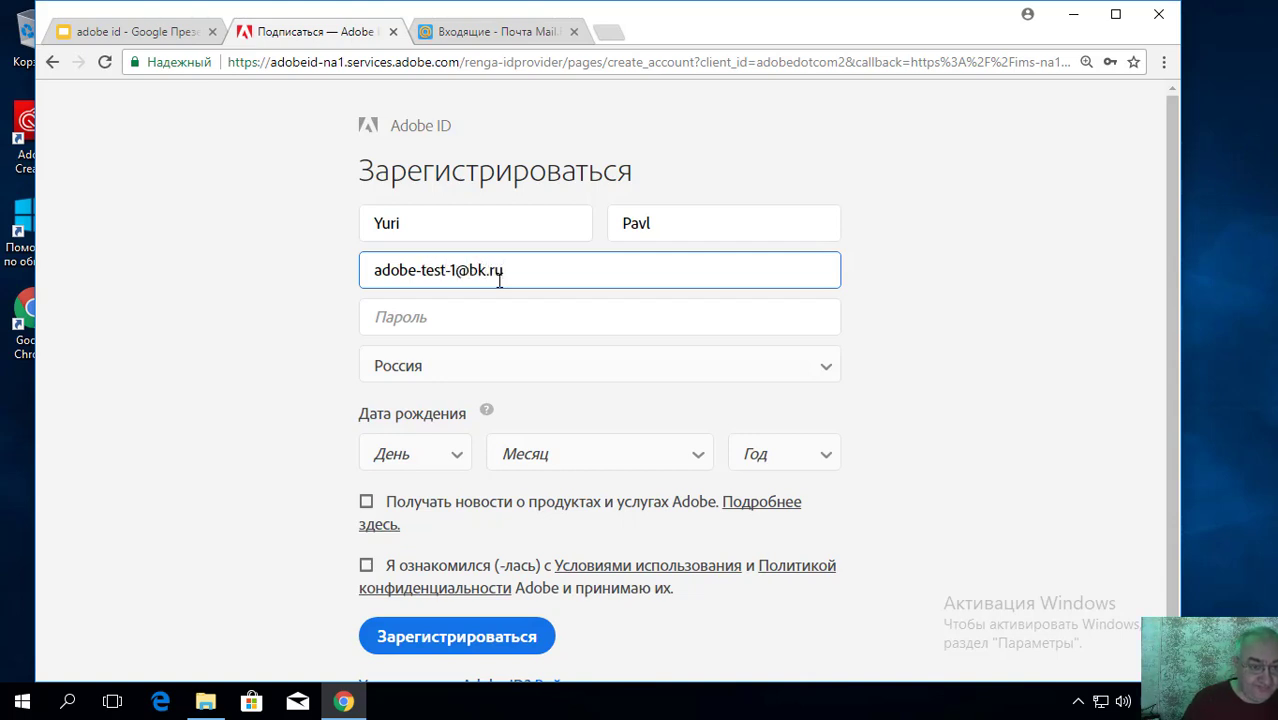
key(Tab)
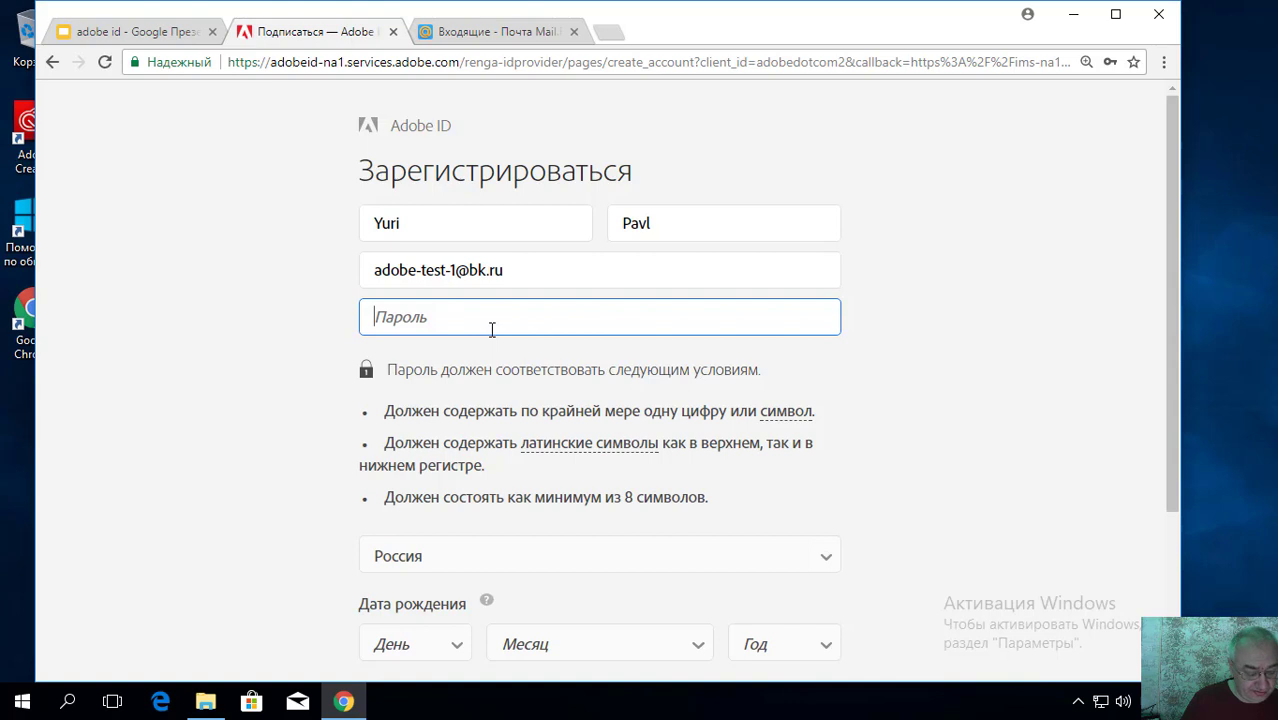
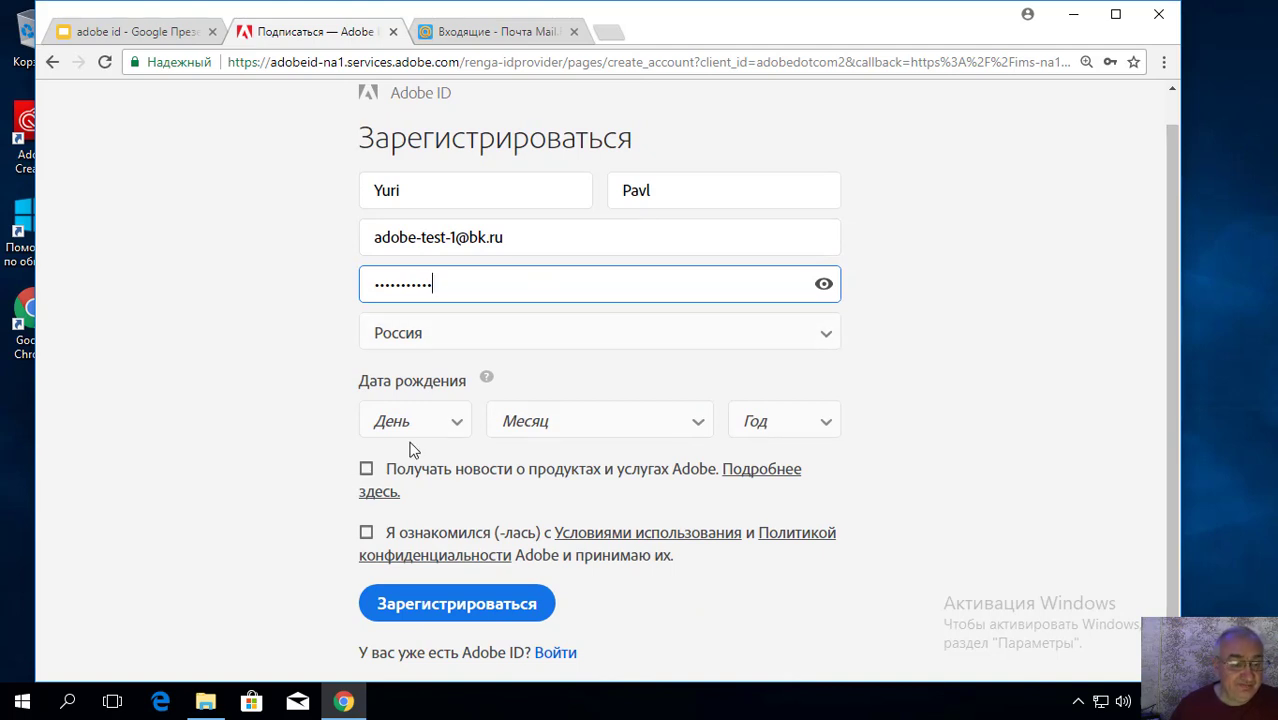
click(462, 425)
click(385, 34)
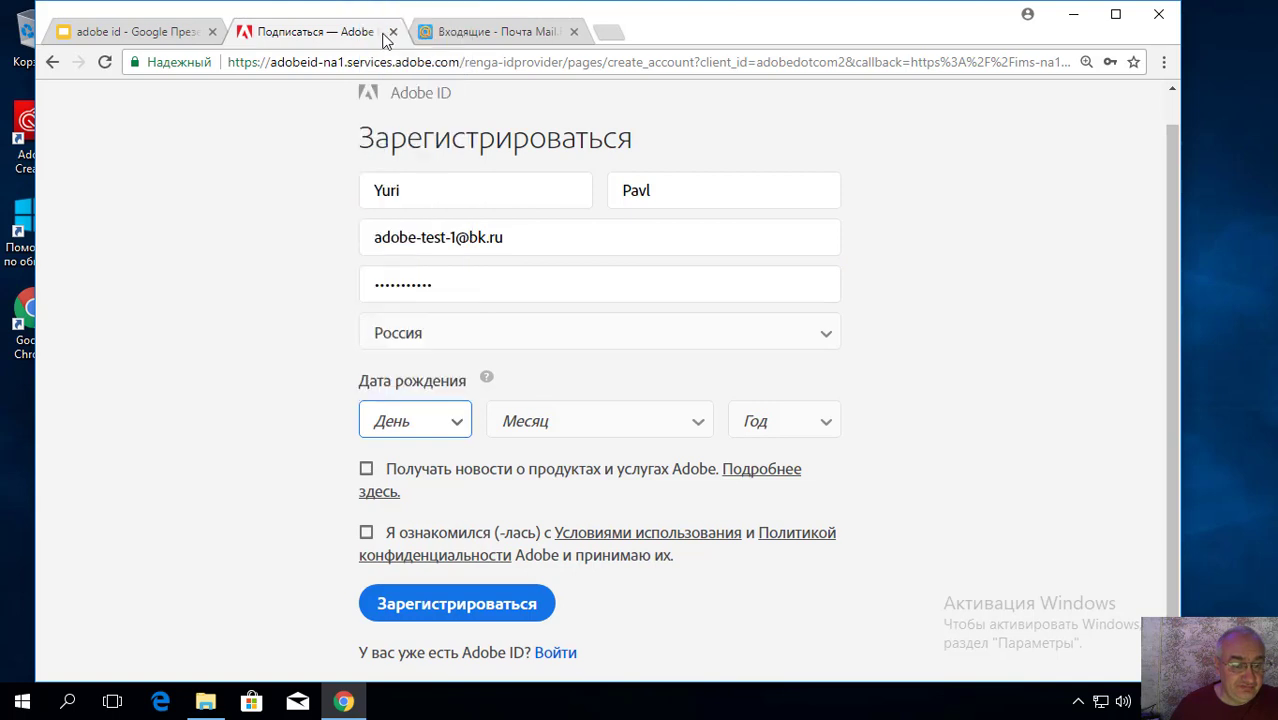
text(1)
click(682, 428)
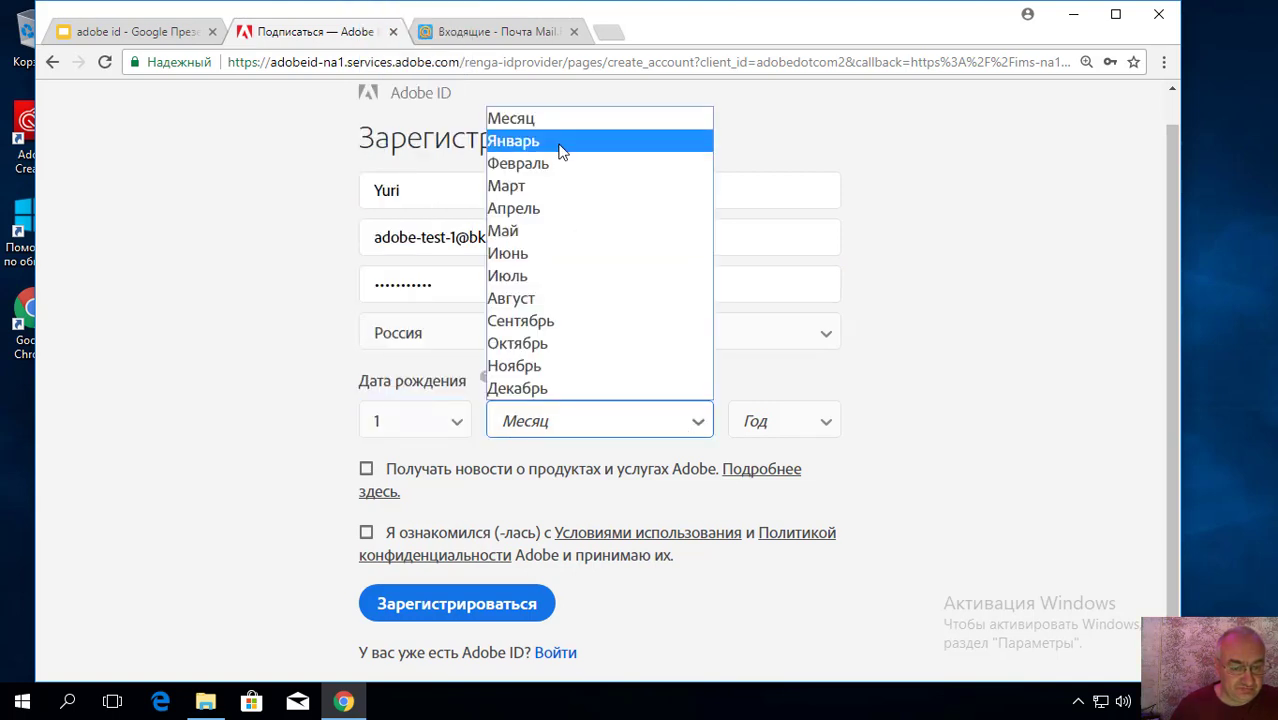
click(560, 150)
click(816, 425)
scroll(760, 366, down, 8)
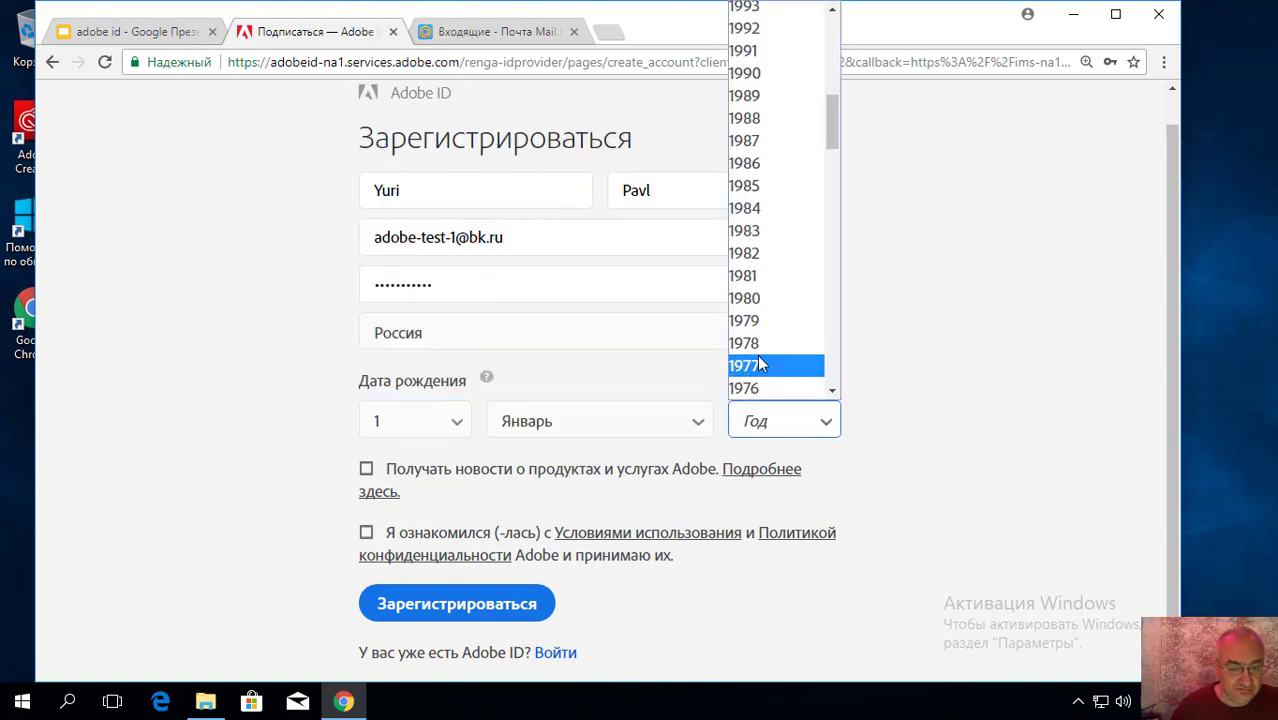
click(763, 367)
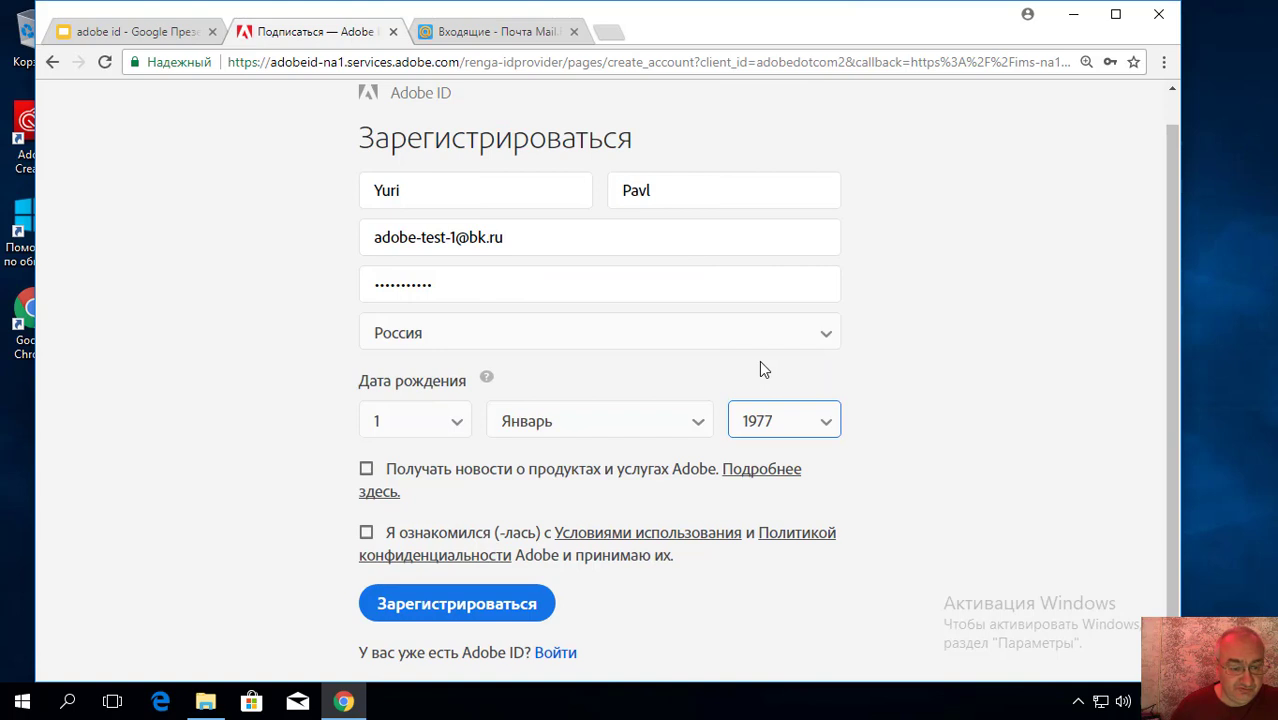
Opt in to Adobe product news, accept the terms of use, and submit the registration.
click(366, 469)
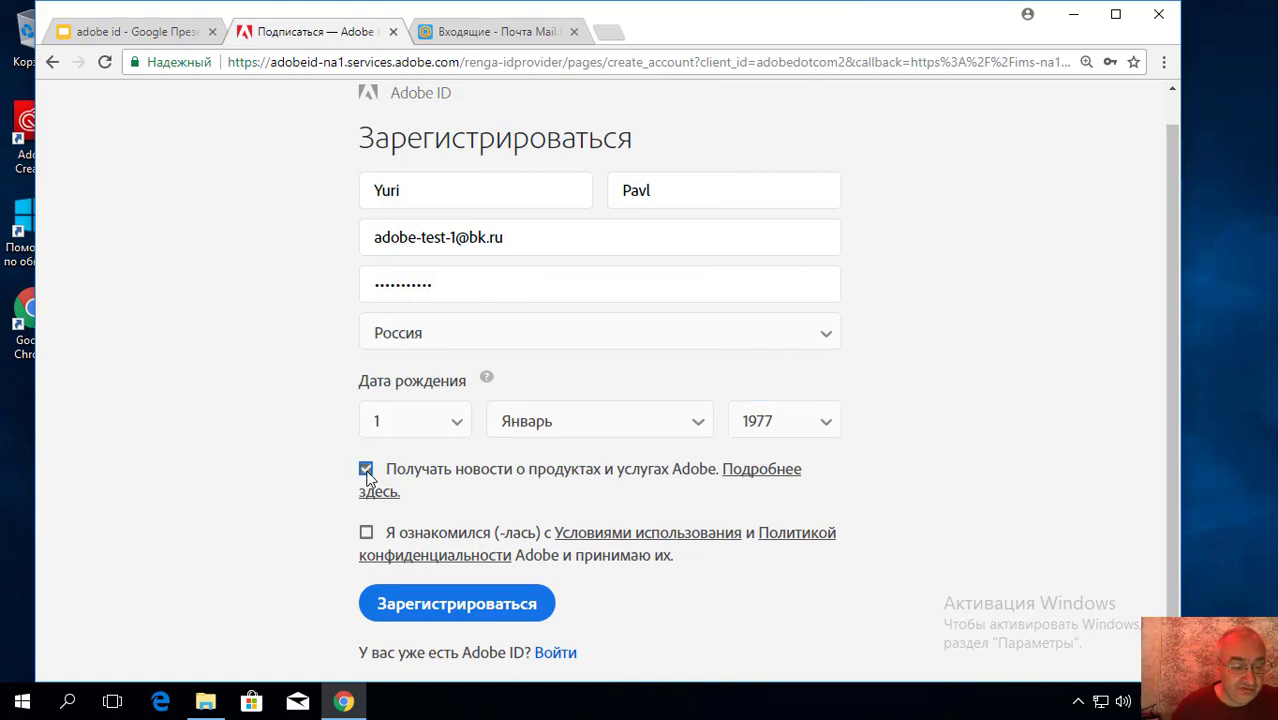
click(366, 532)
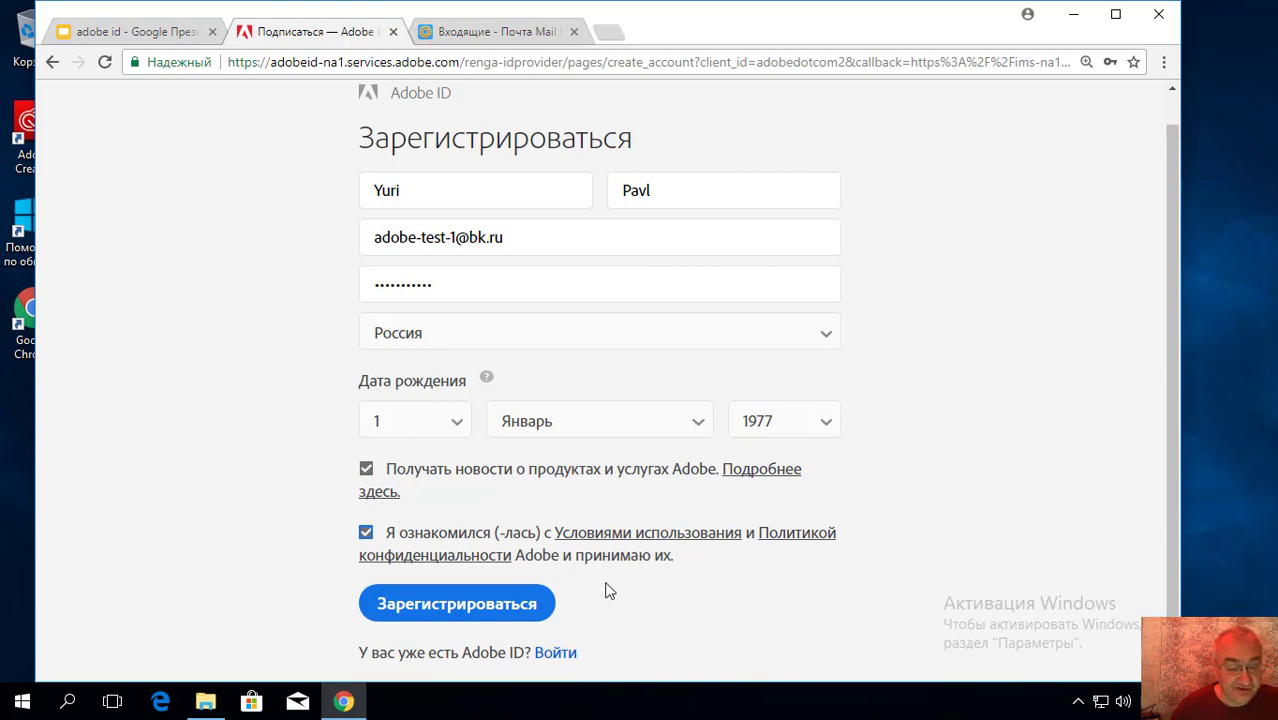
click(451, 606)
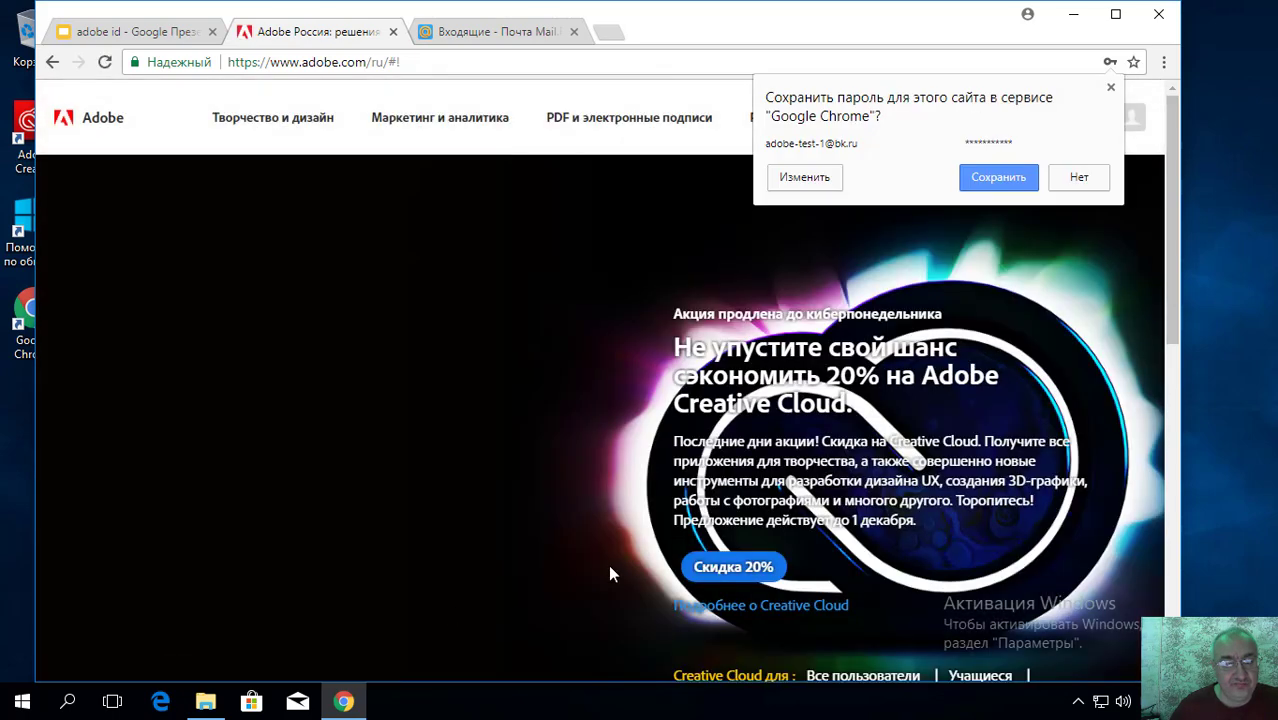
Save the Adobe site password in Chrome, skim the Adobe home page, then go to the Mail.ru inbox.
click(978, 177)
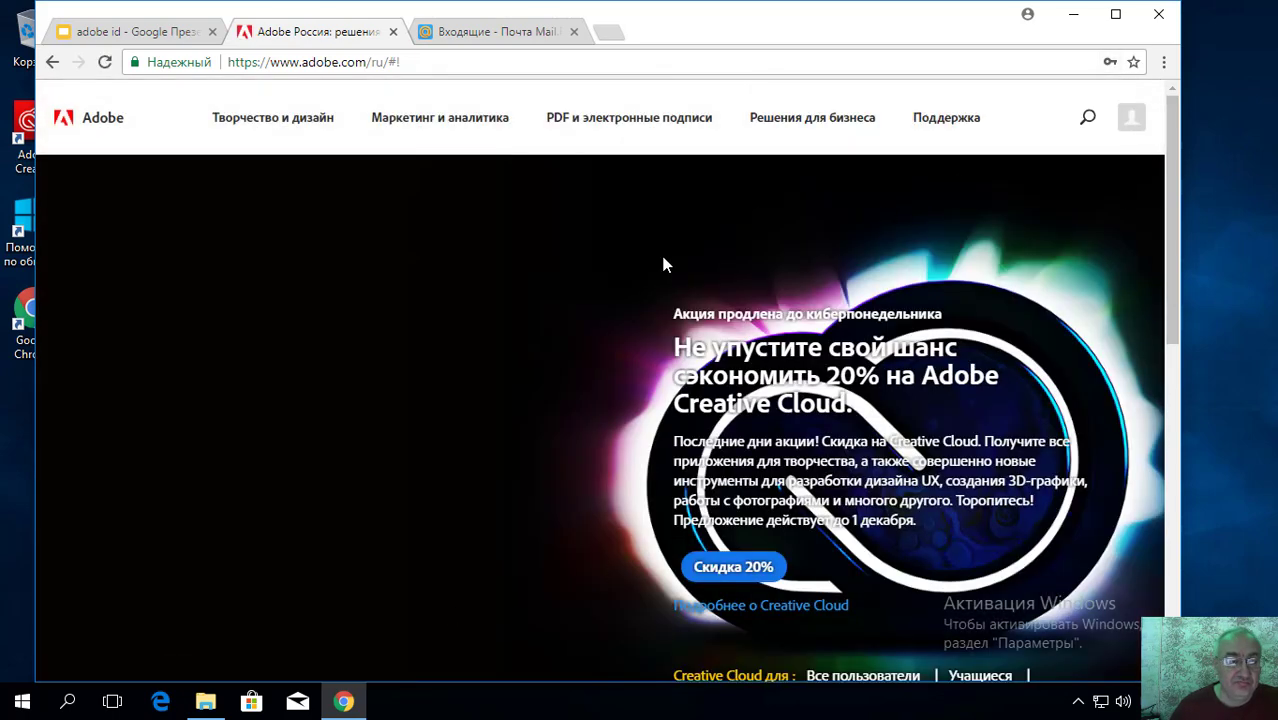
scroll(613, 275, down, 3)
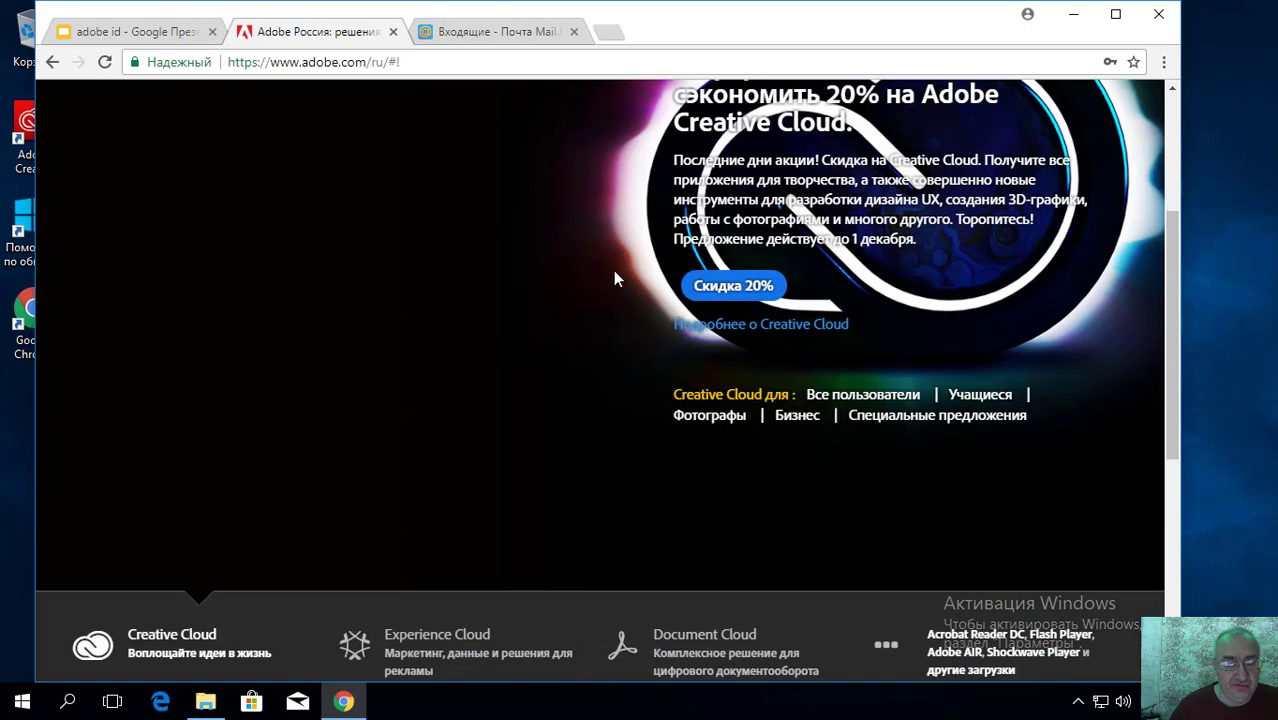
scroll(614, 272, down, 3)
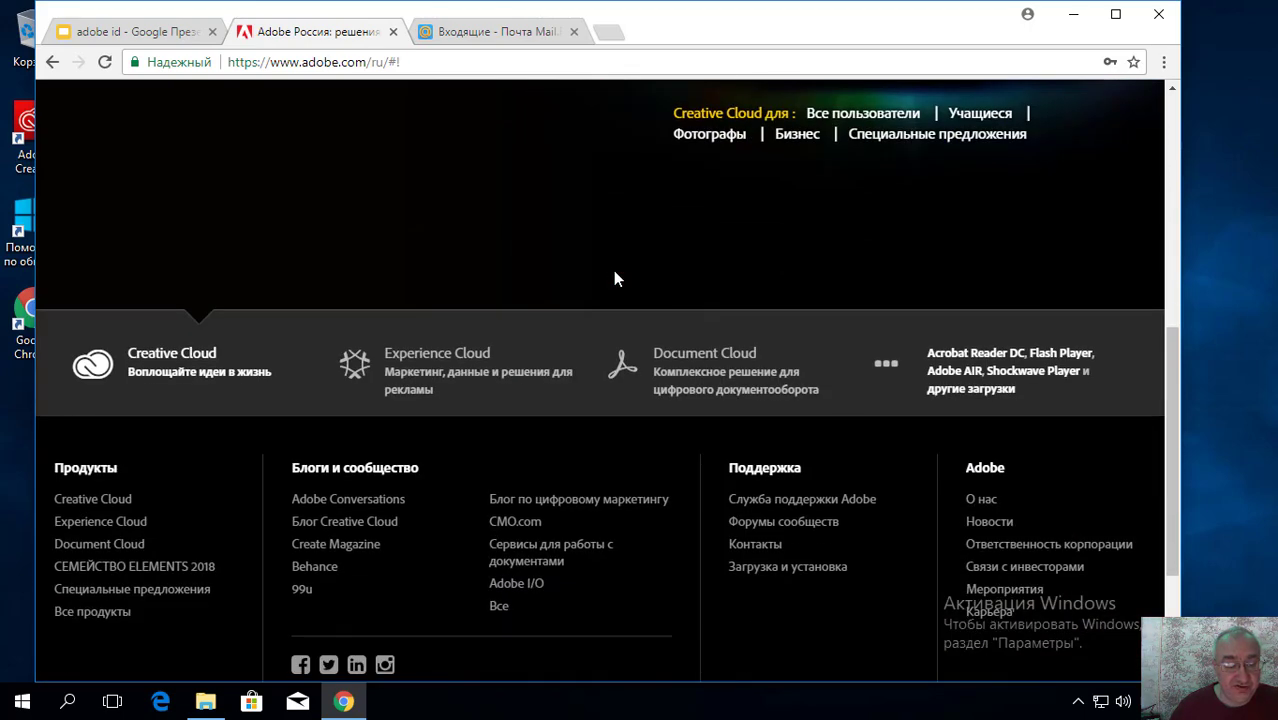
scroll(614, 279, up, 6)
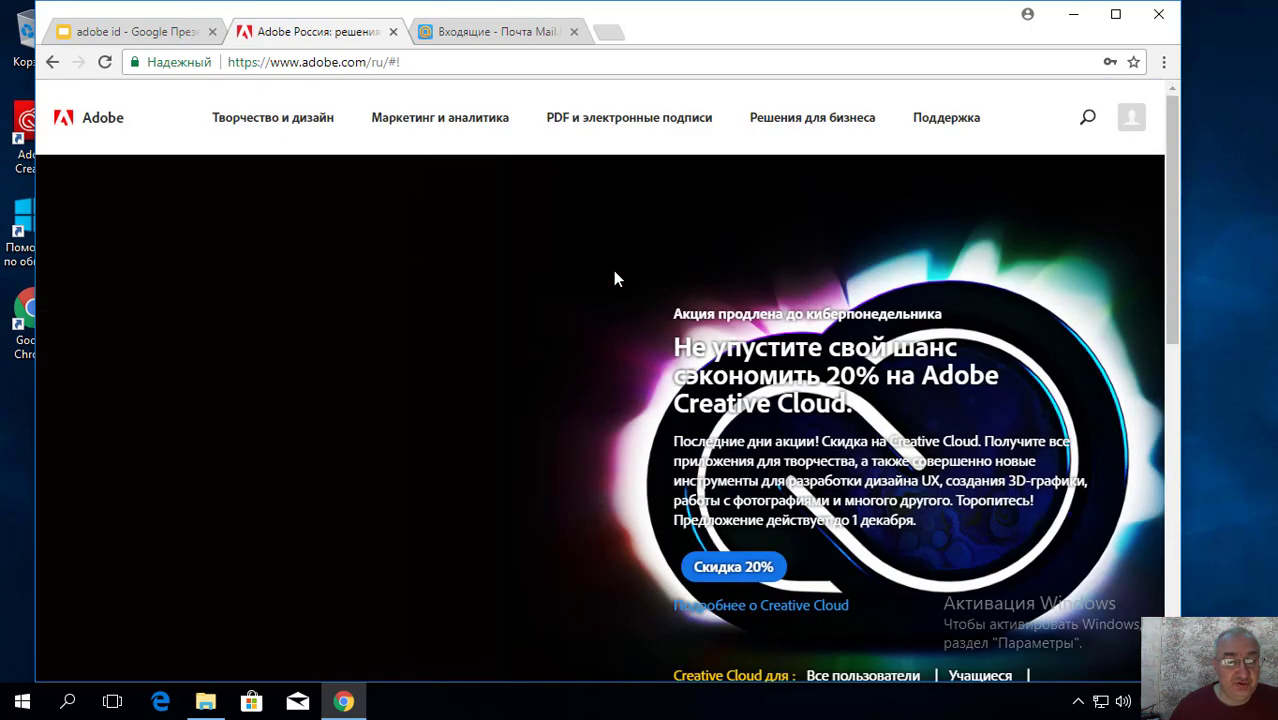
click(504, 33)
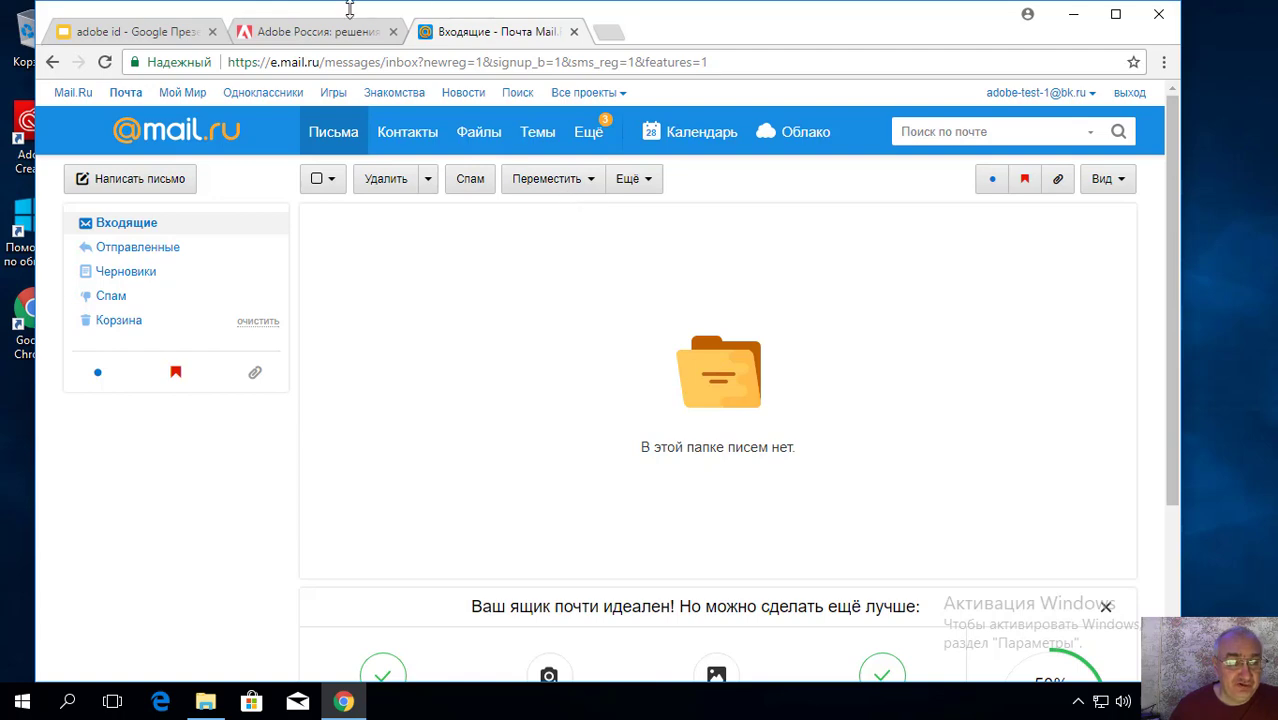
Return to the Google Slides deck and show the 'Второй шаг из трех:' slide.
click(326, 35)
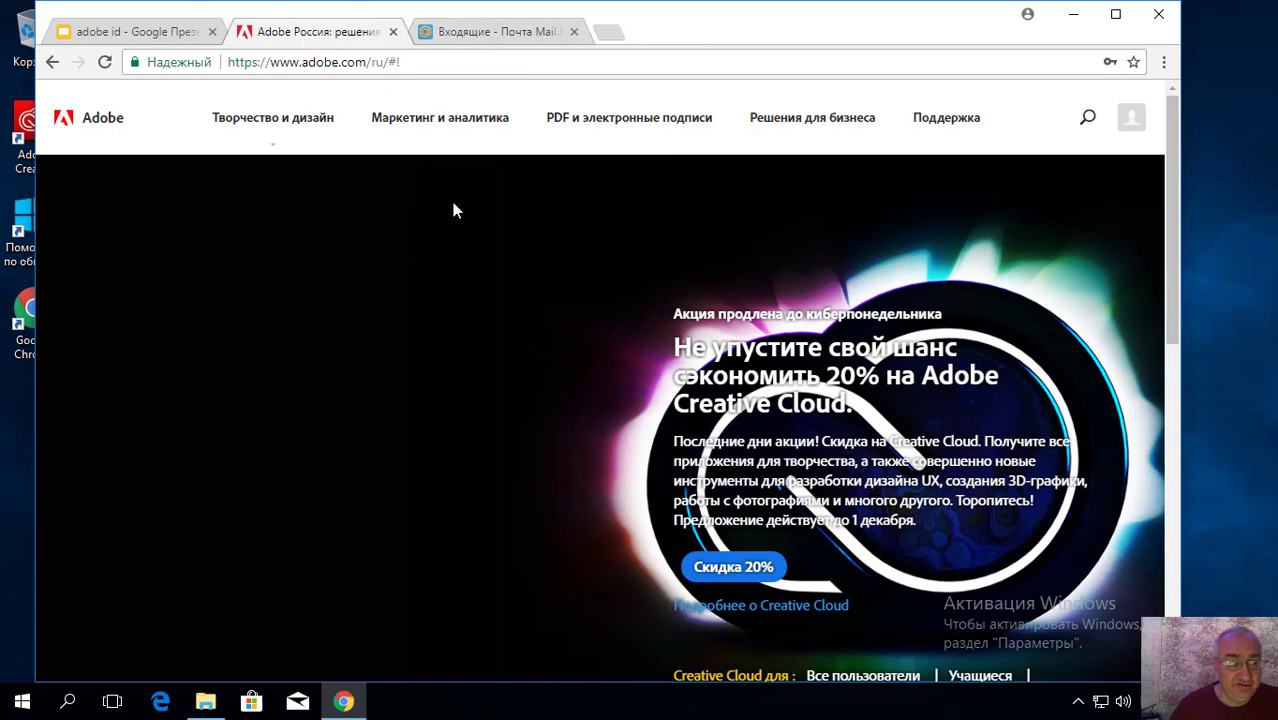
click(1075, 16)
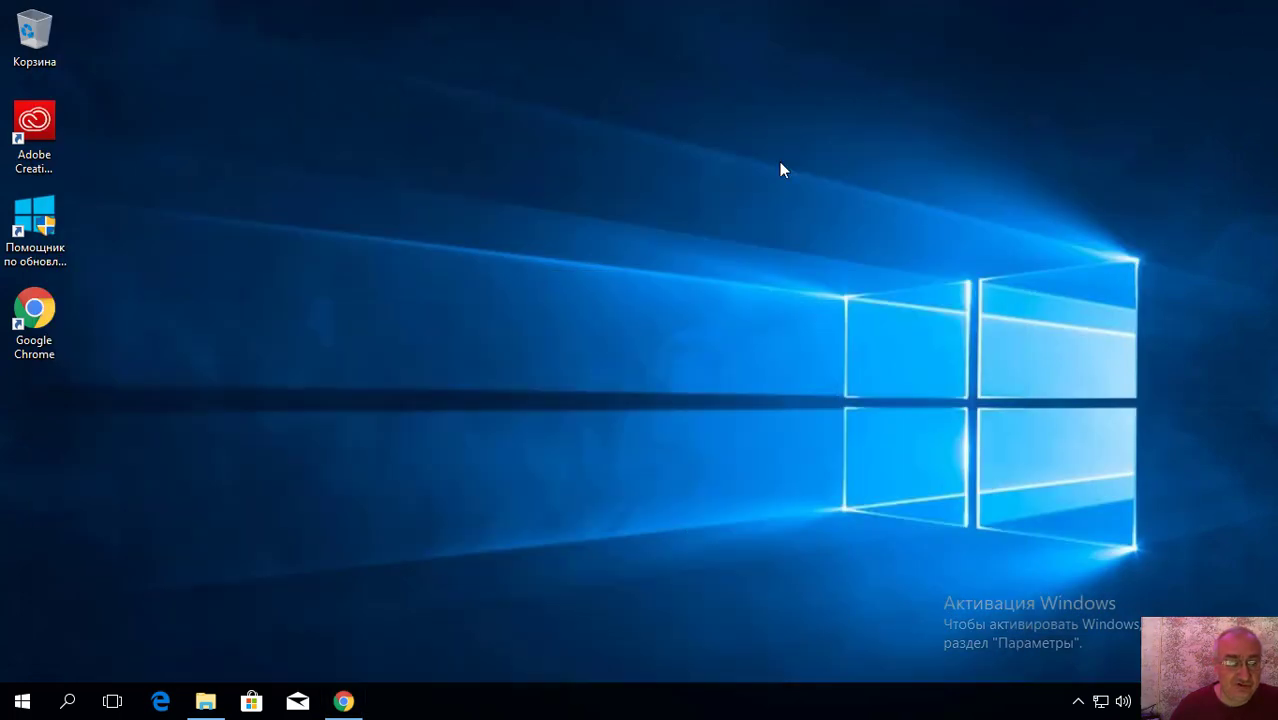
click(344, 701)
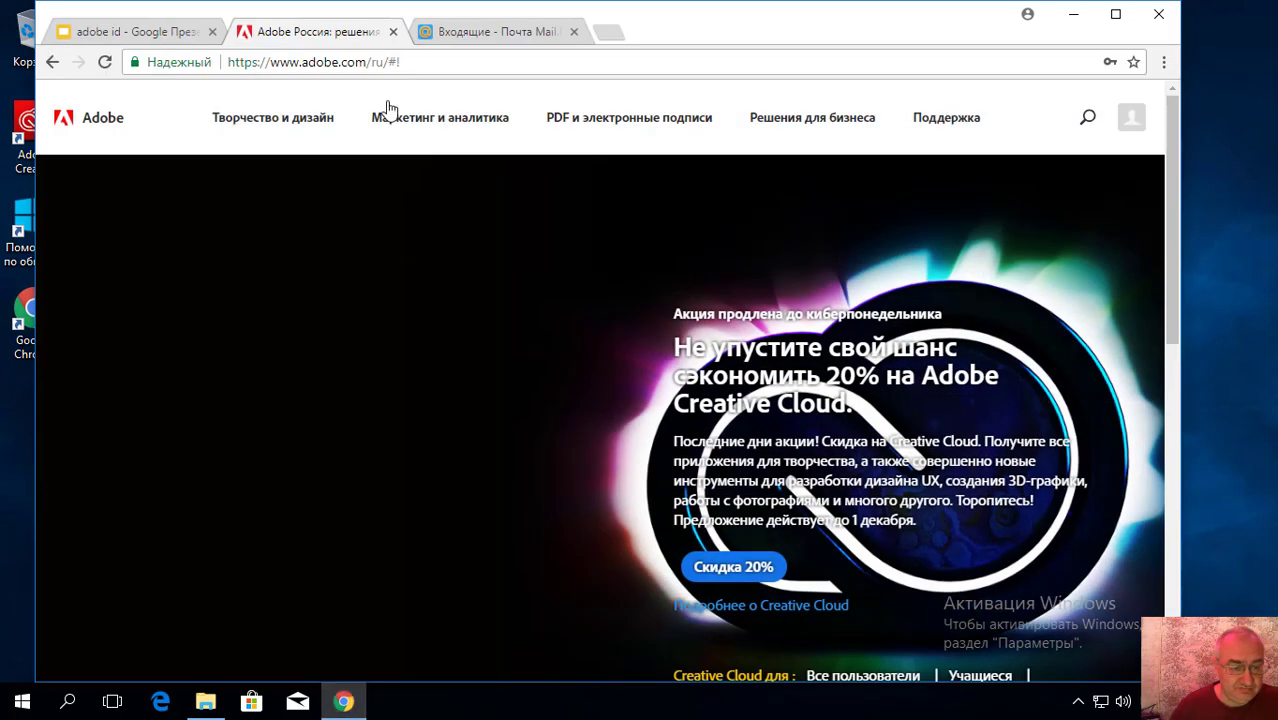
click(148, 32)
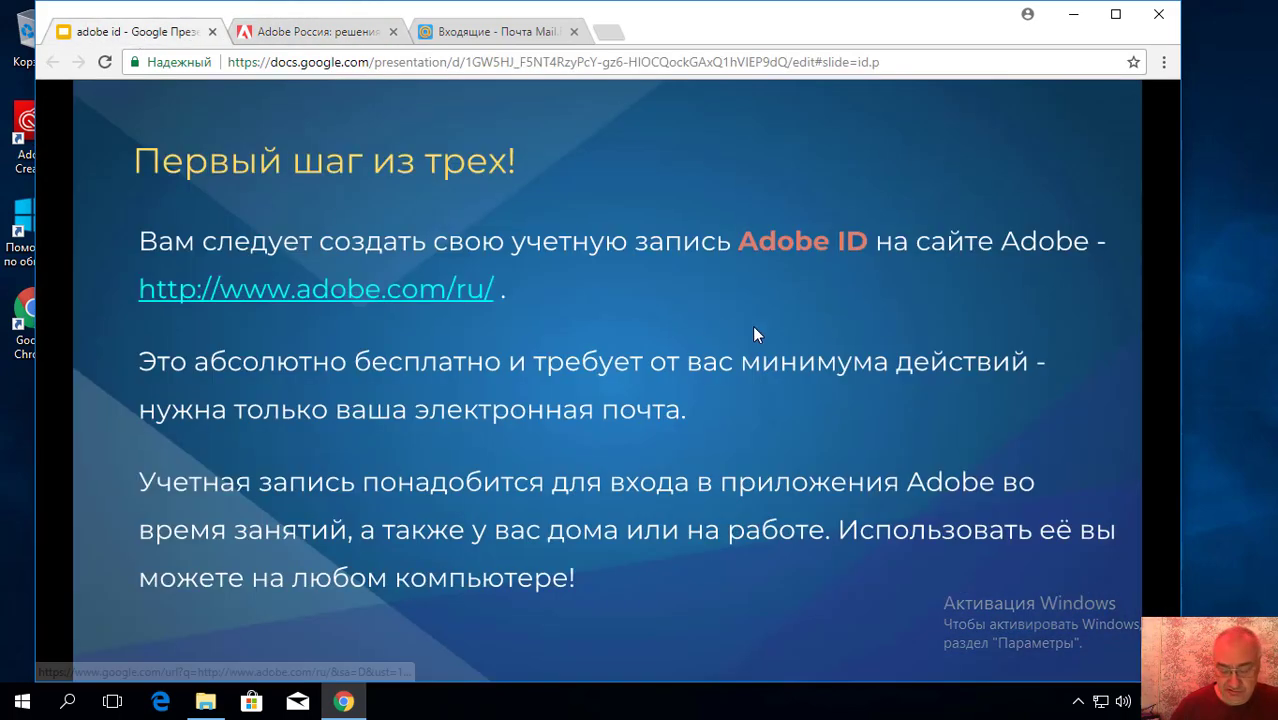
key(Right)
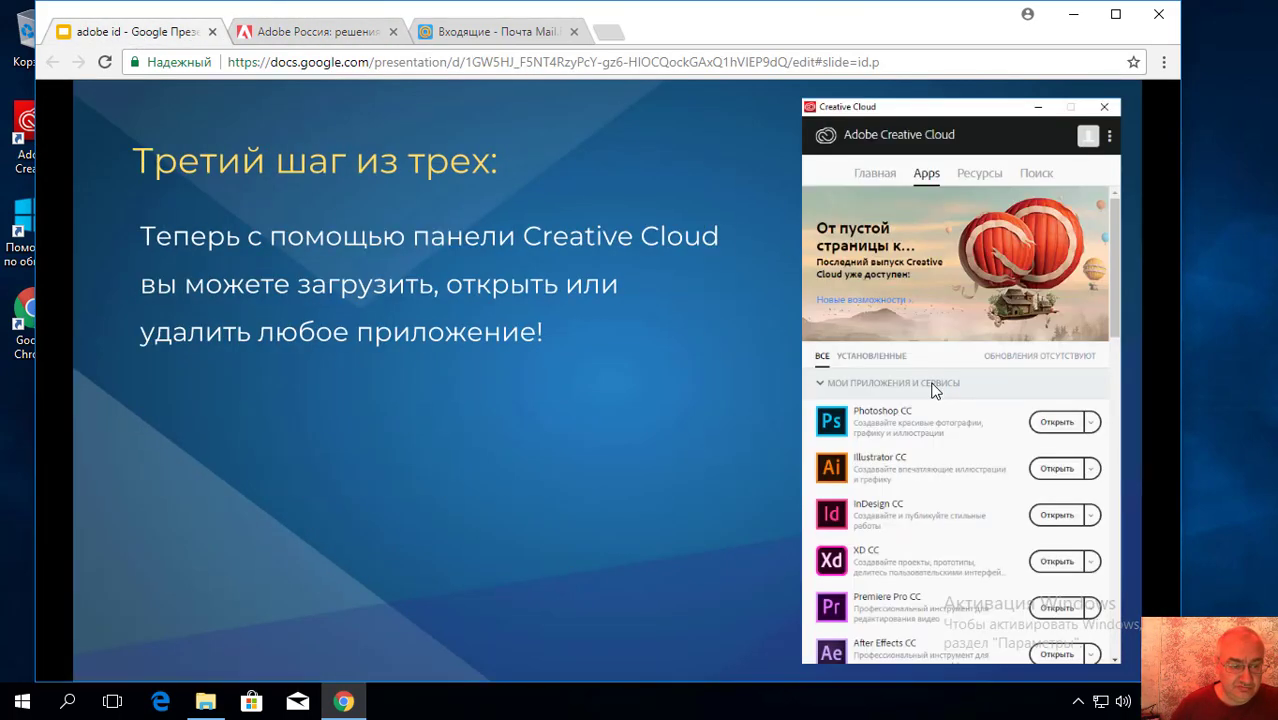
key(Left)
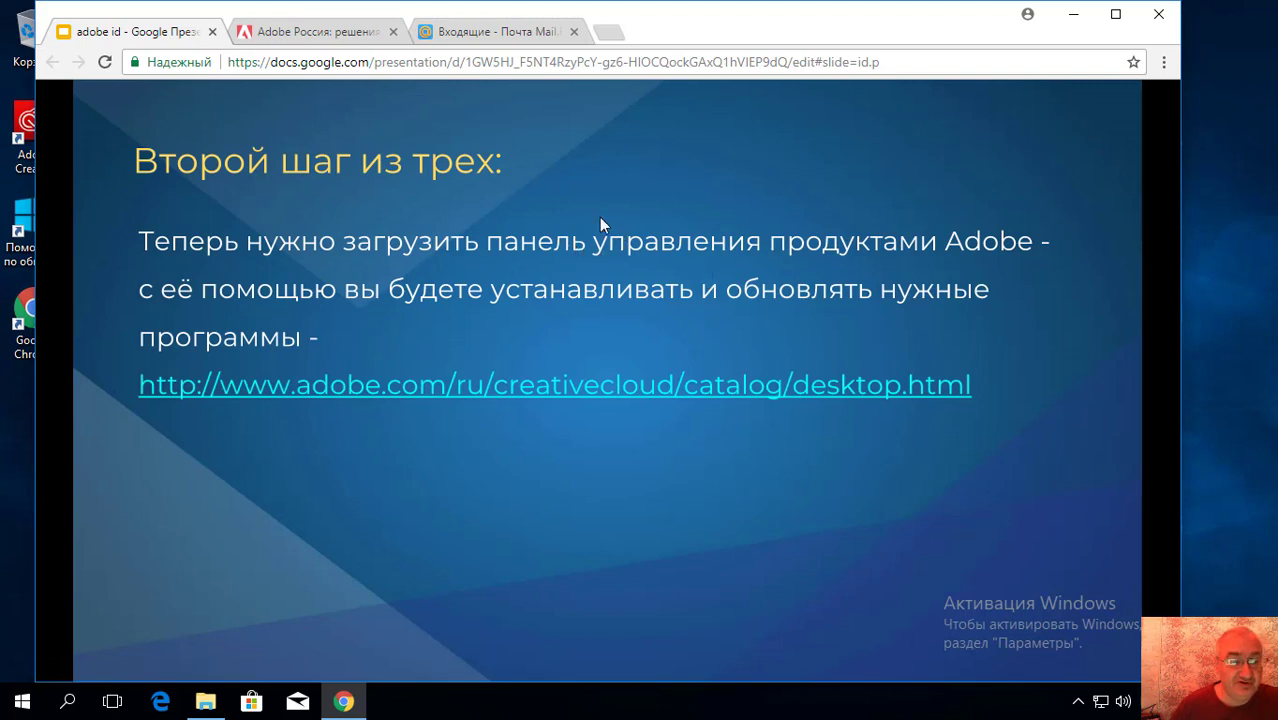
Open the desktop.html apps catalog from the slide and circle the Creative Cloud card.
click(440, 398)
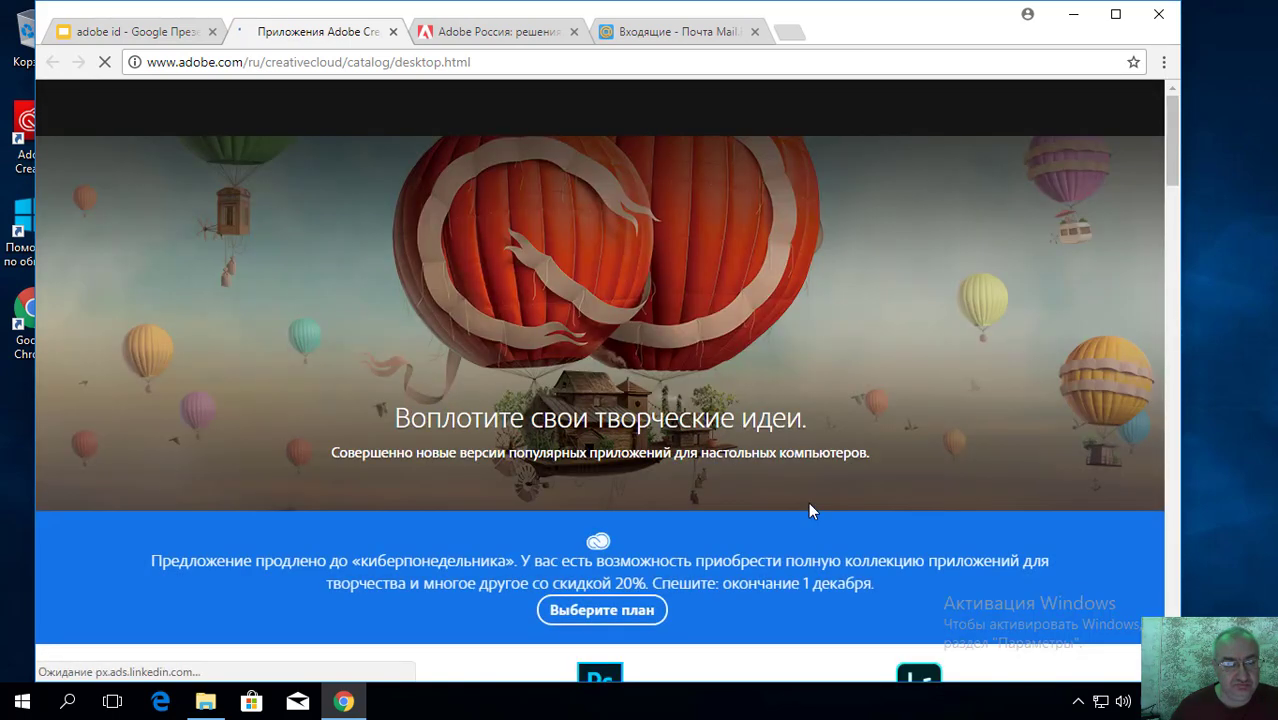
scroll(763, 459, down, 1)
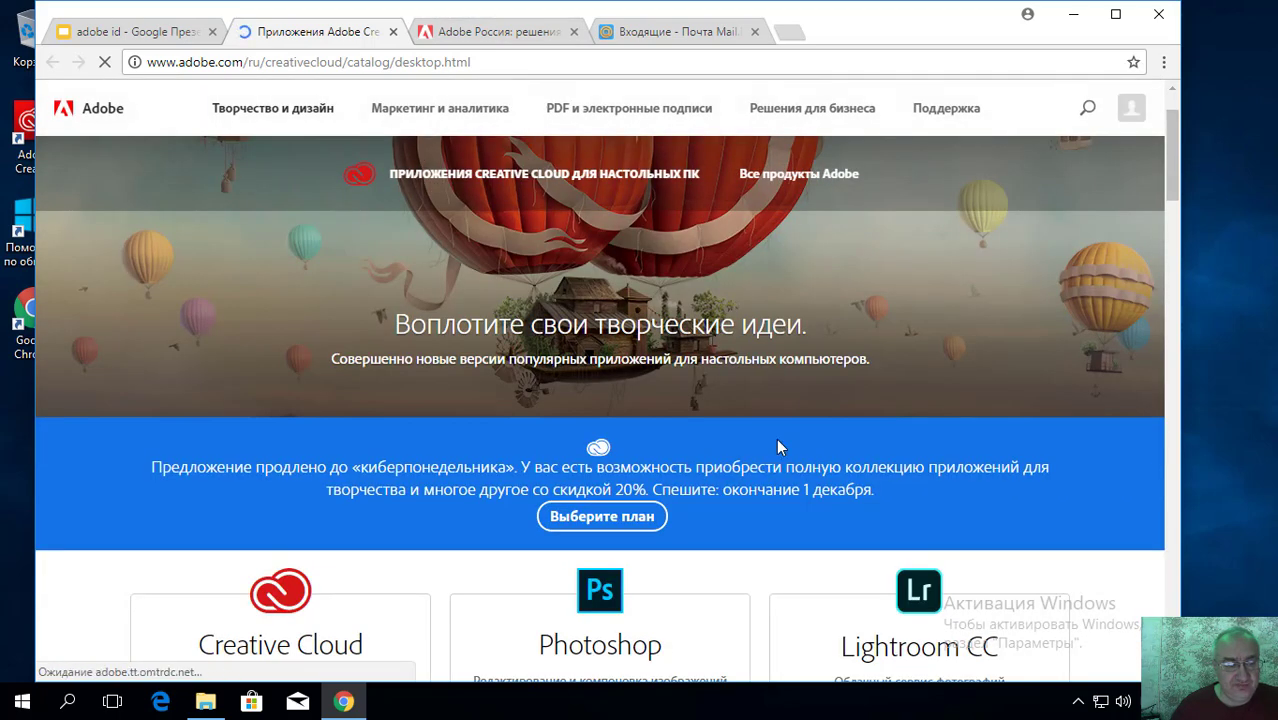
scroll(776, 445, down, 2)
scroll(776, 445, down, 2)
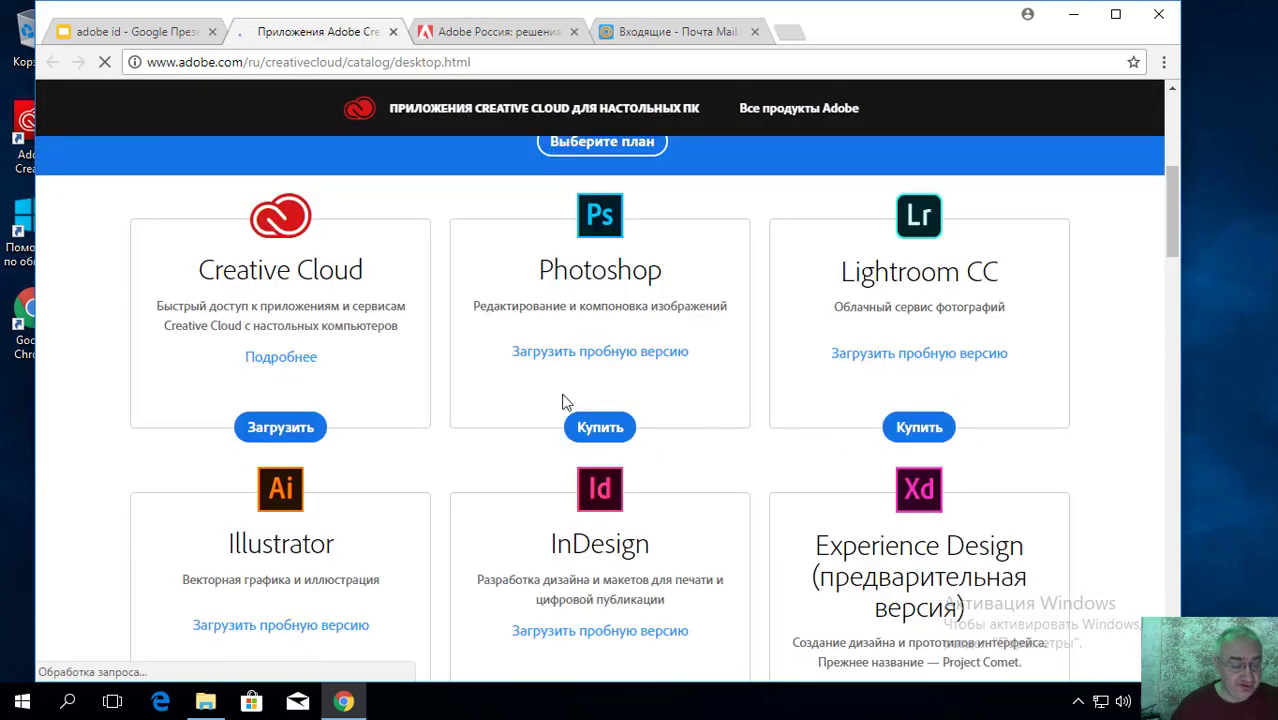
mouse_move(424, 236)
mouse_down()
mouse_move(97, 265)
mouse_move(300, 463)
mouse_move(410, 256)
mouse_up()
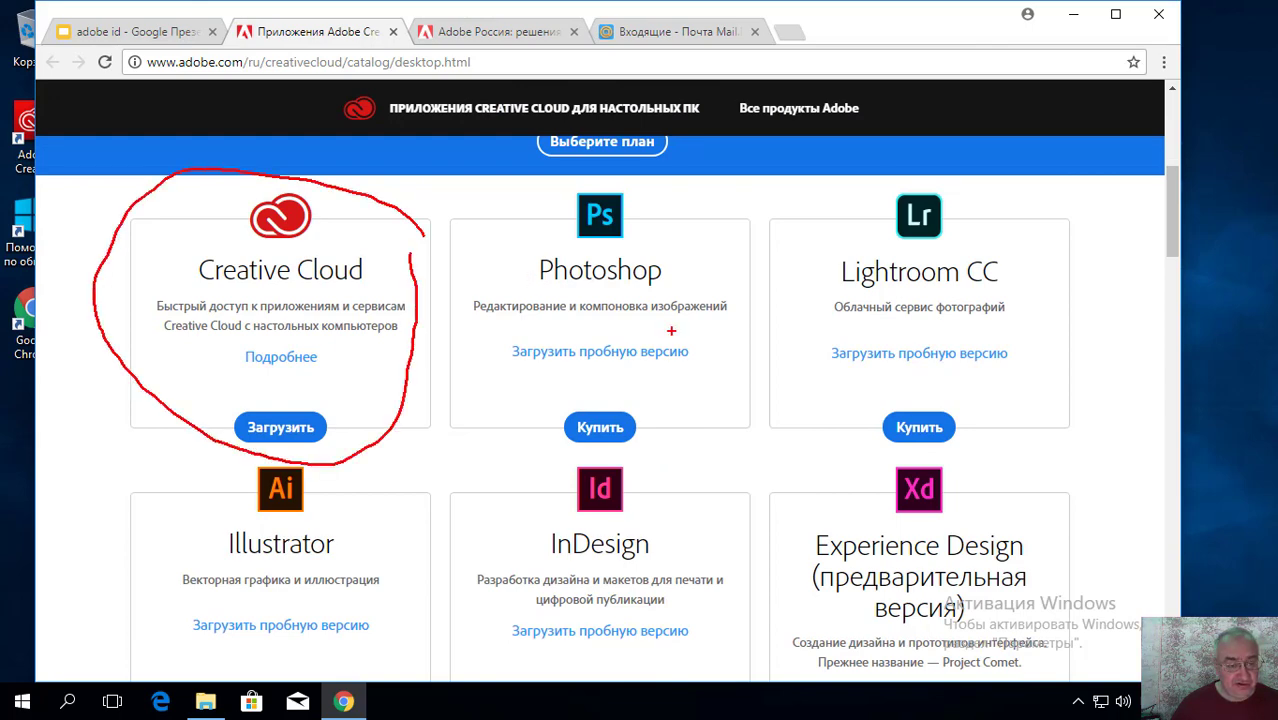
key(Escape)
Browse the remaining app cards, then start the Creative Cloud desktop app download.
scroll(687, 420, down, 3)
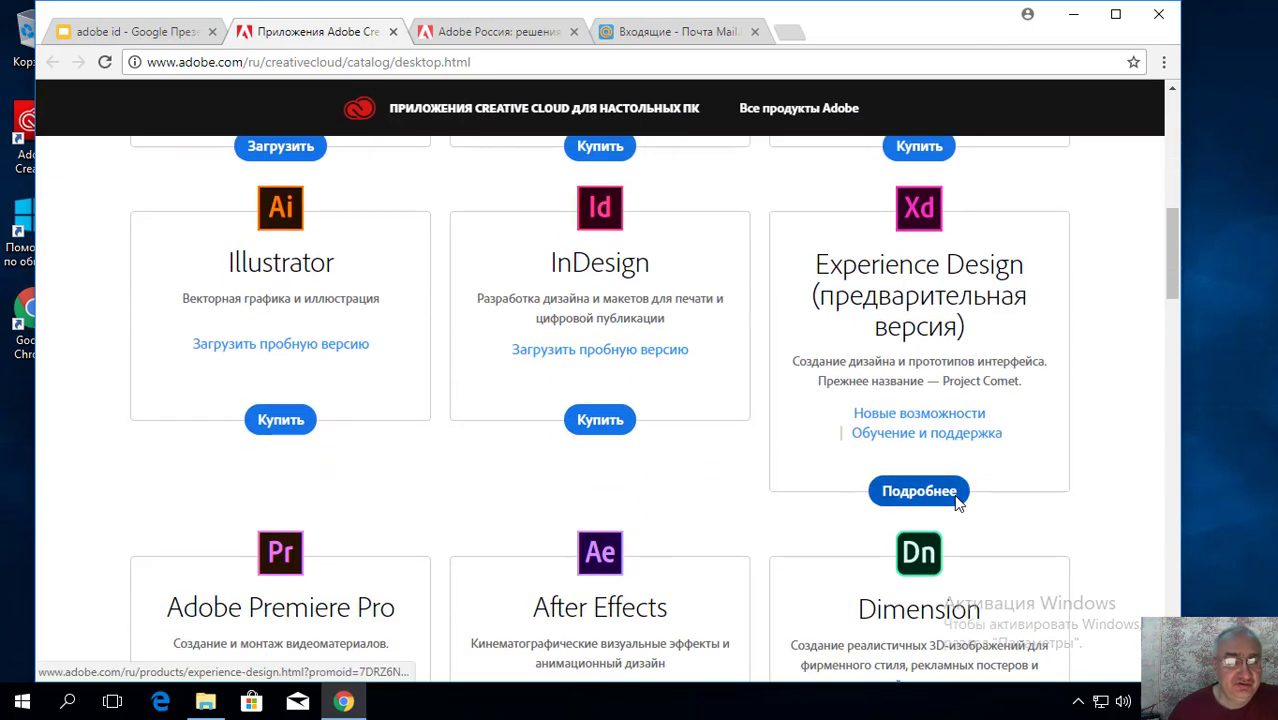
scroll(955, 503, down, 1)
scroll(955, 503, down, 1)
scroll(955, 503, down, 4)
scroll(955, 503, down, 1)
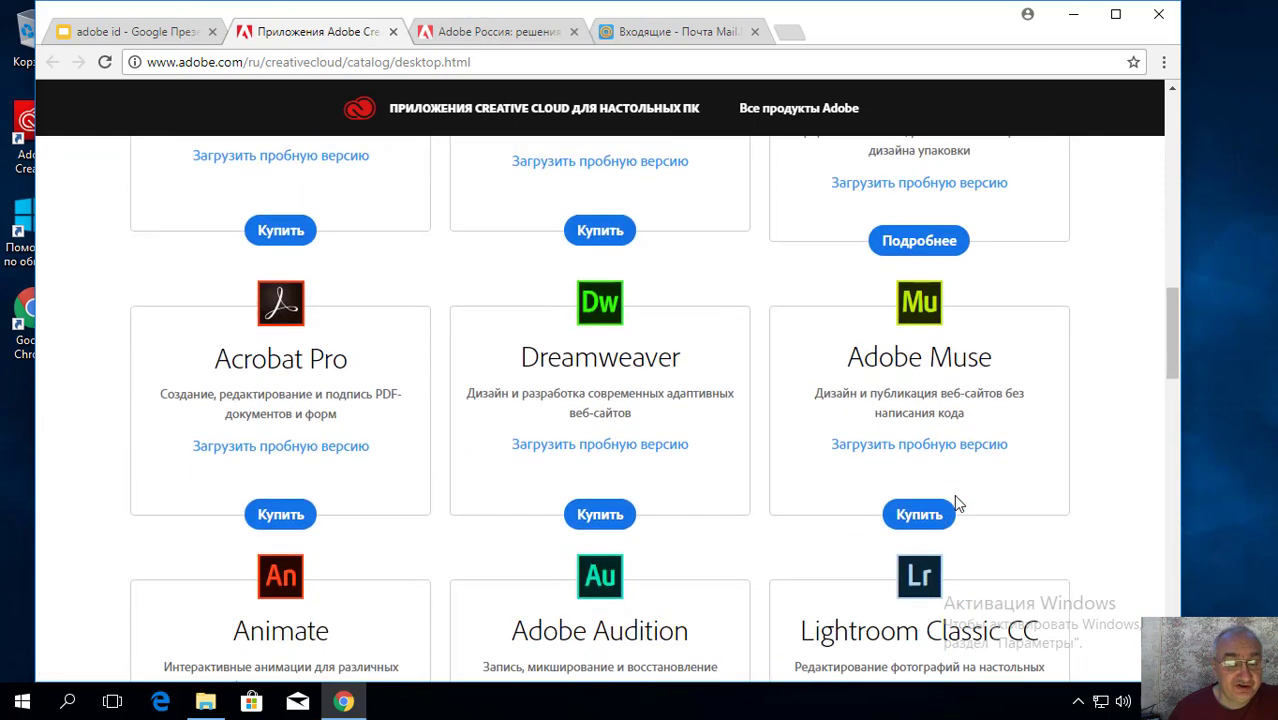
scroll(955, 503, down, 1)
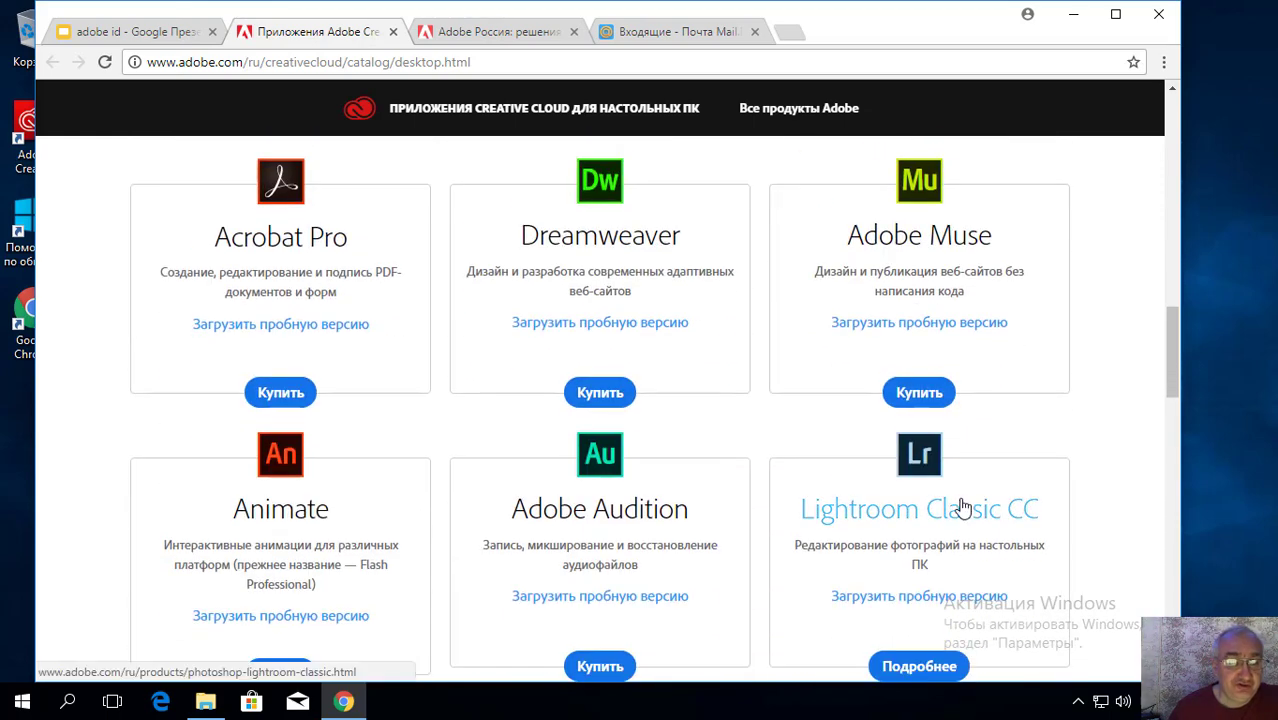
scroll(960, 508, up, 4)
scroll(965, 508, up, 3)
scroll(736, 508, up, 2)
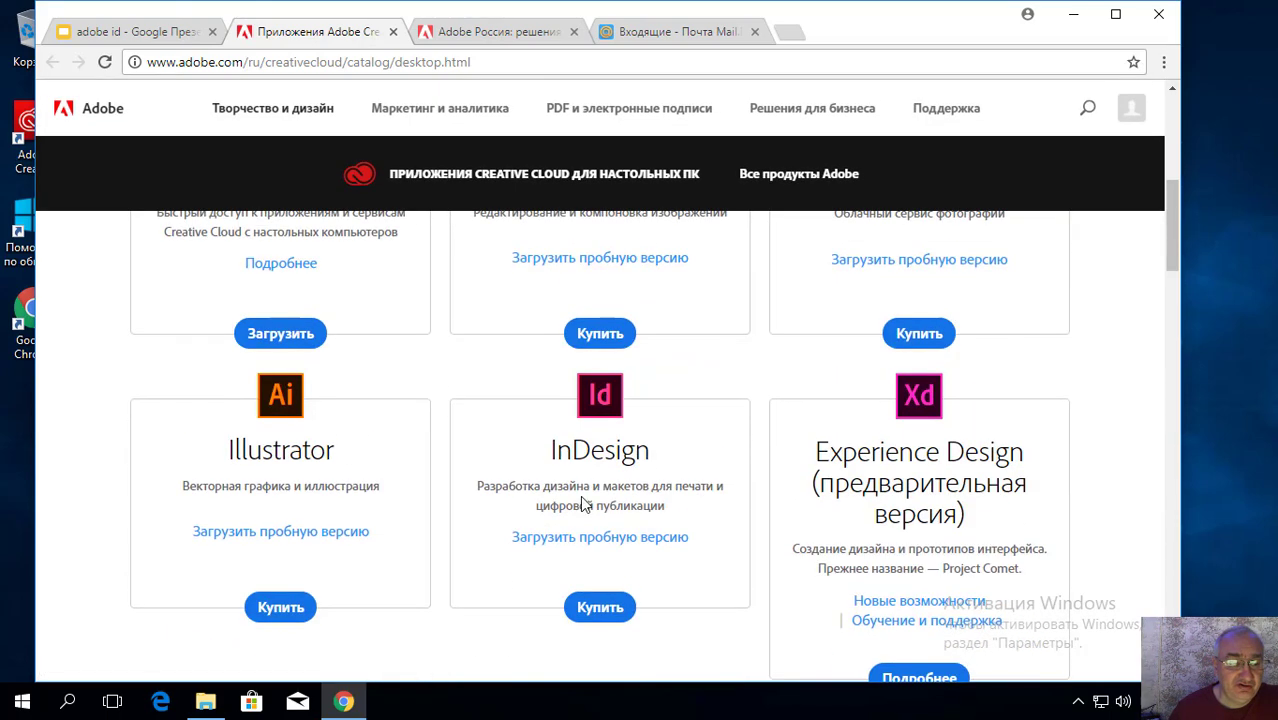
scroll(583, 503, up, 2)
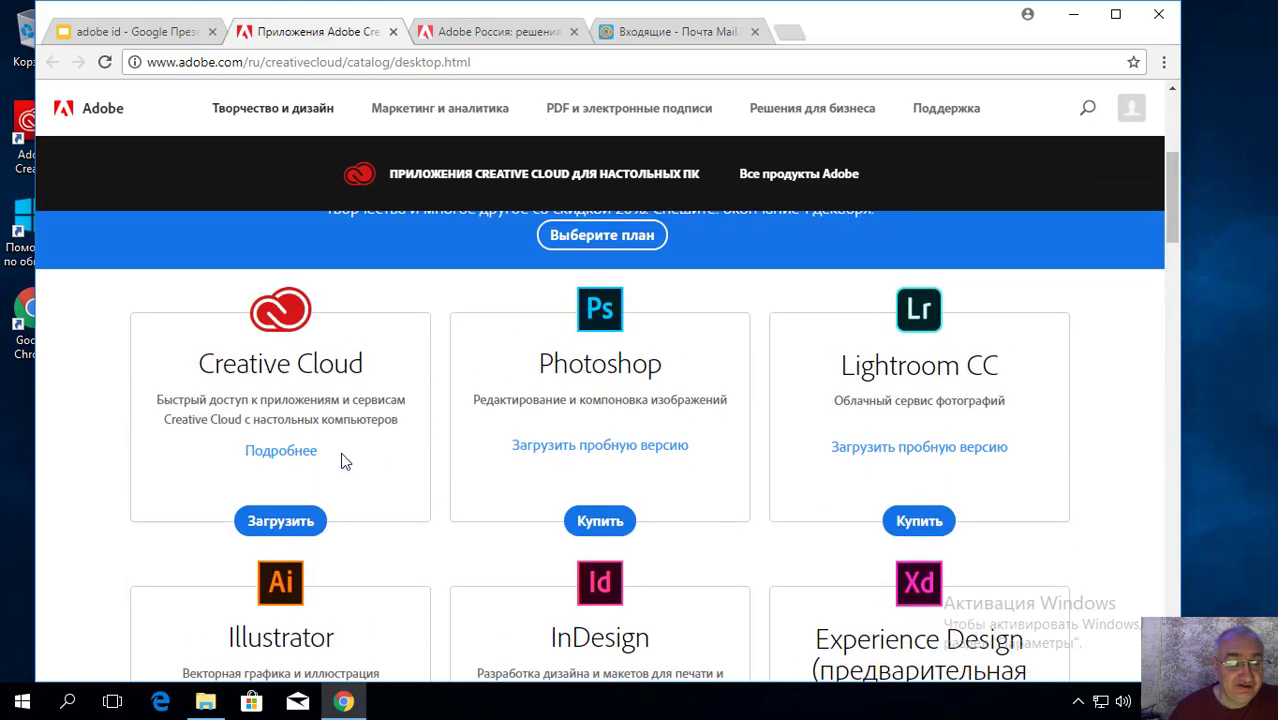
click(287, 527)
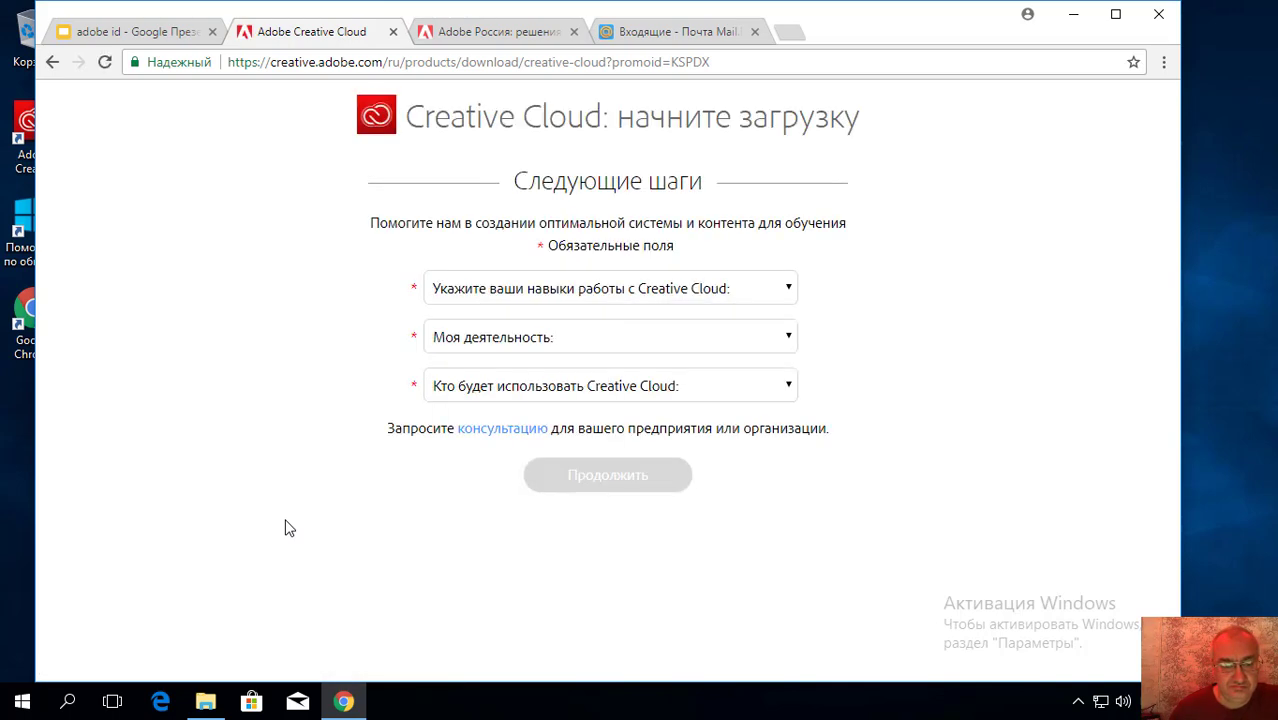
Answer the survey with Уровень начинающего, Учащийся and Только я, then continue to download.
click(609, 290)
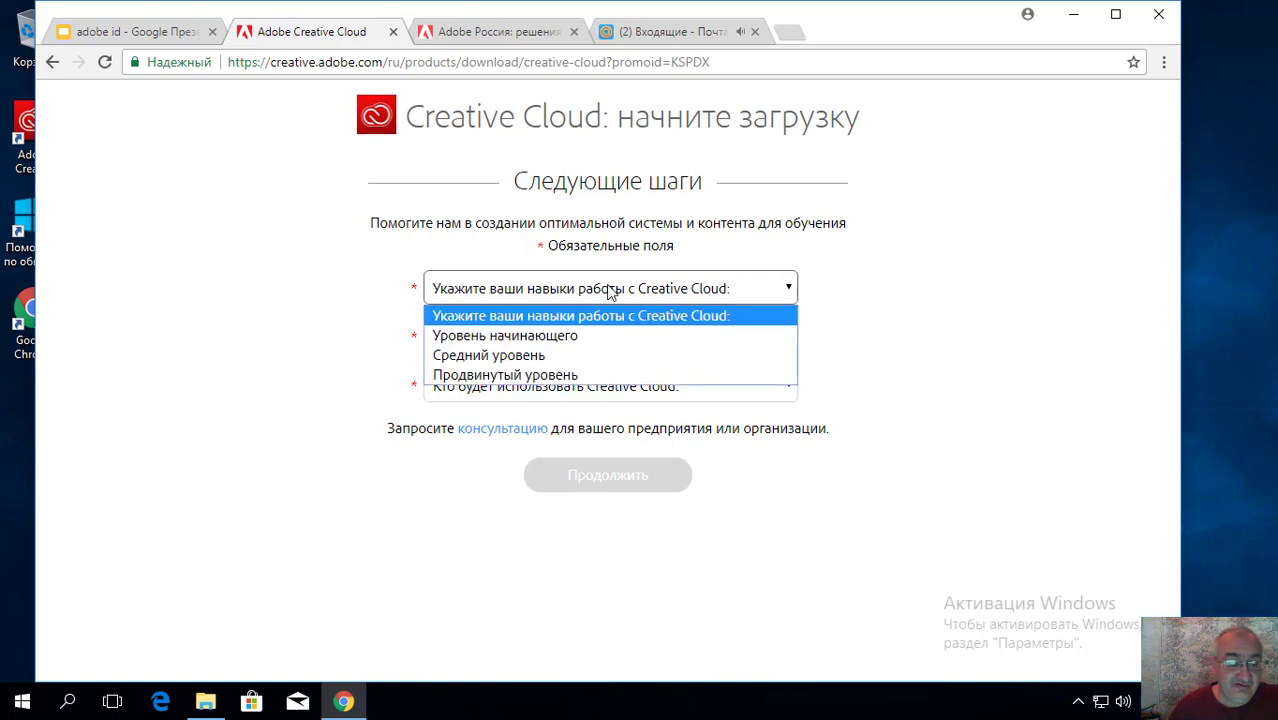
click(558, 332)
click(570, 342)
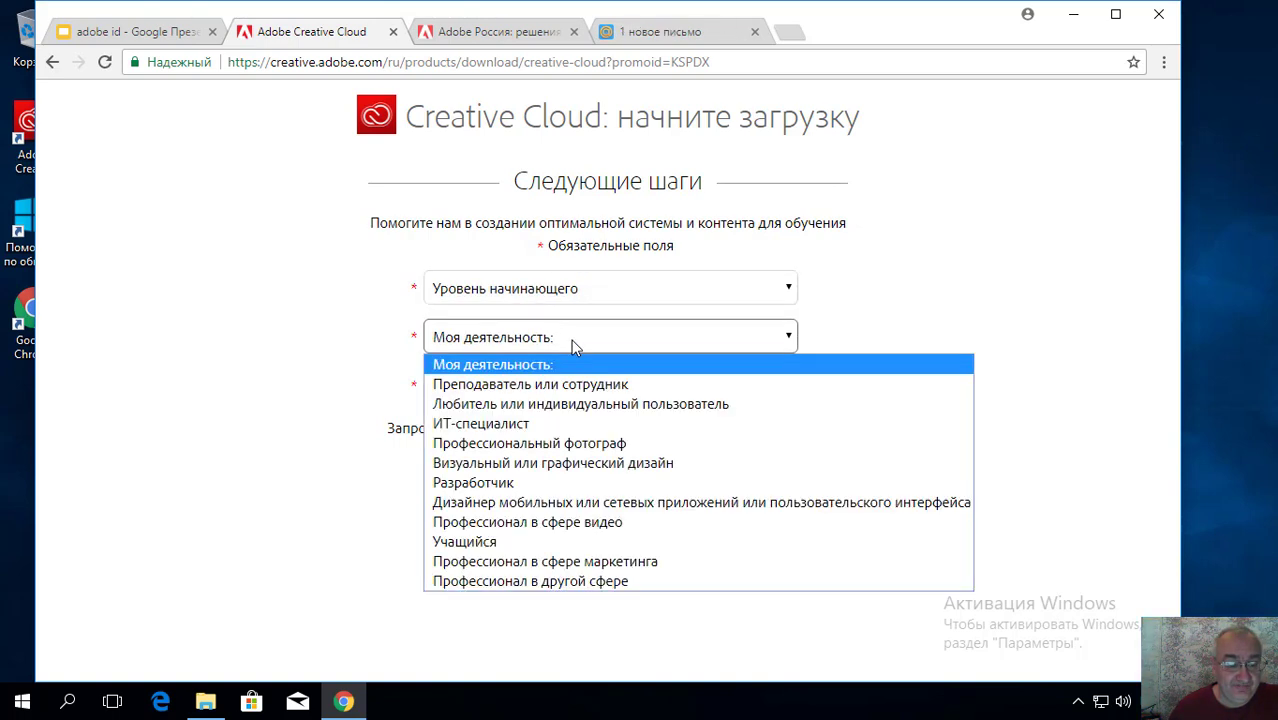
click(535, 546)
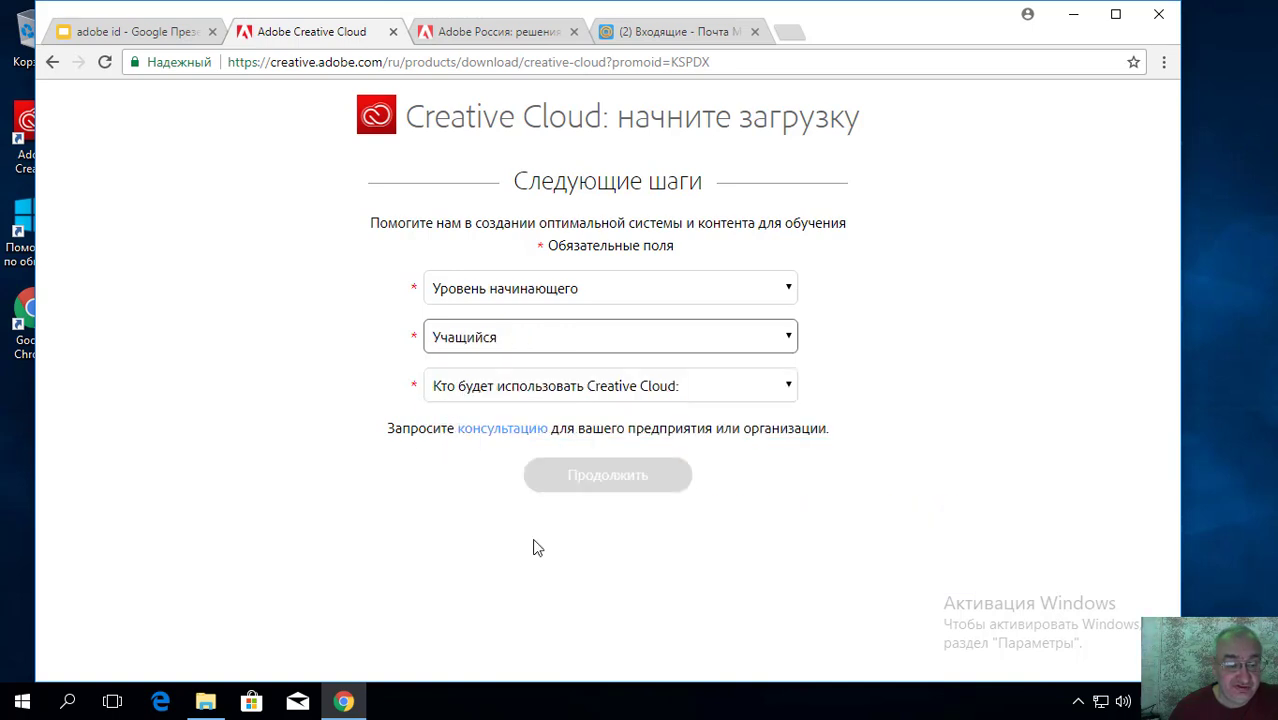
click(523, 388)
click(490, 433)
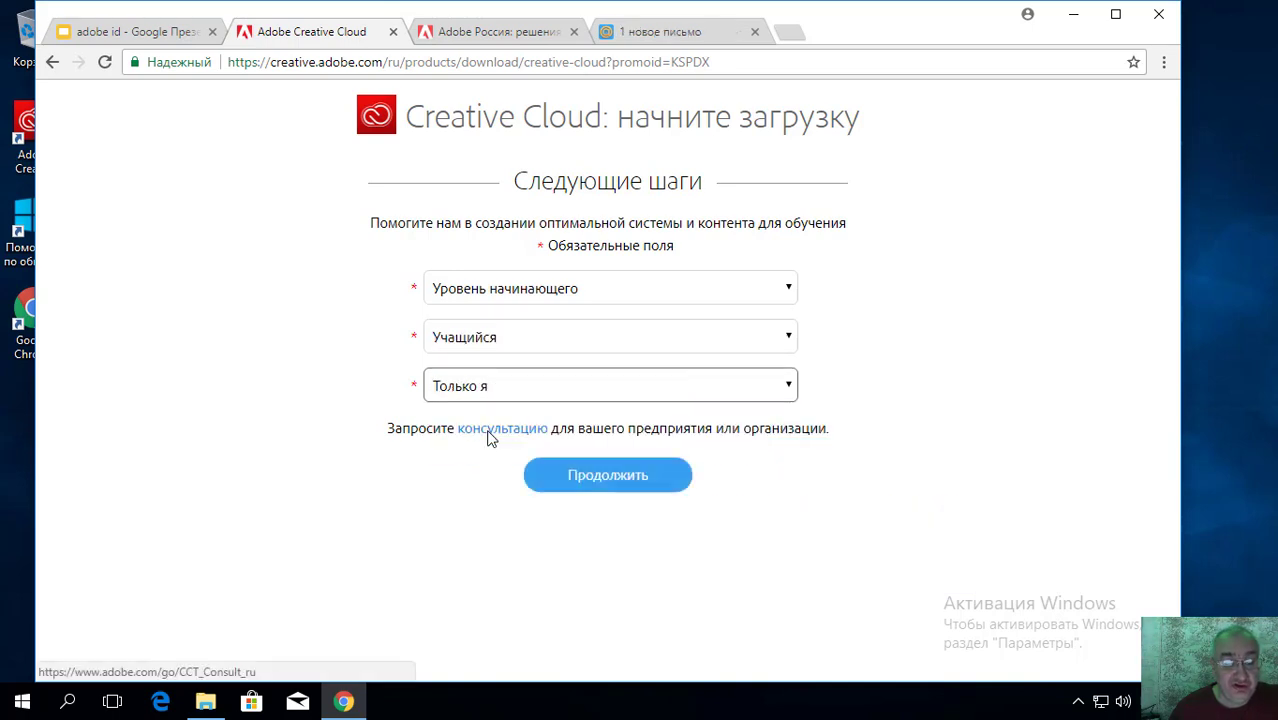
click(625, 478)
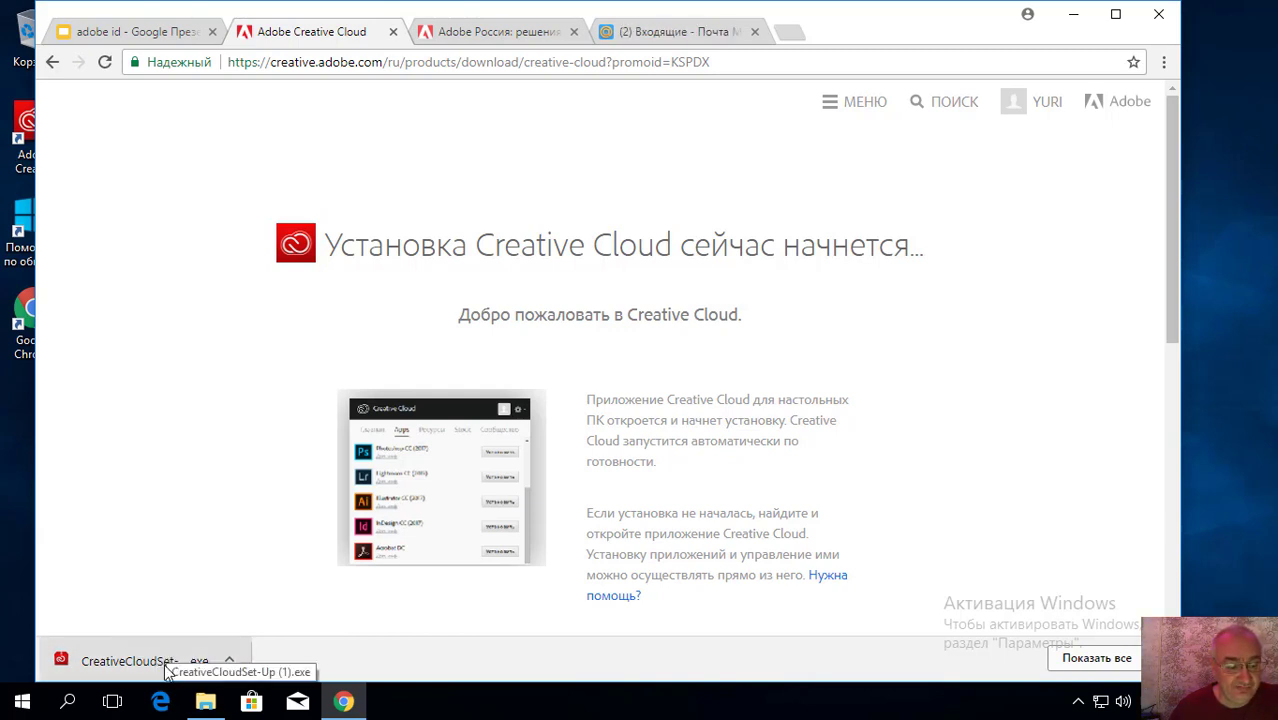
Run the downloaded Creative Cloud installer, approving it in the Windows UAC prompt.
click(170, 661)
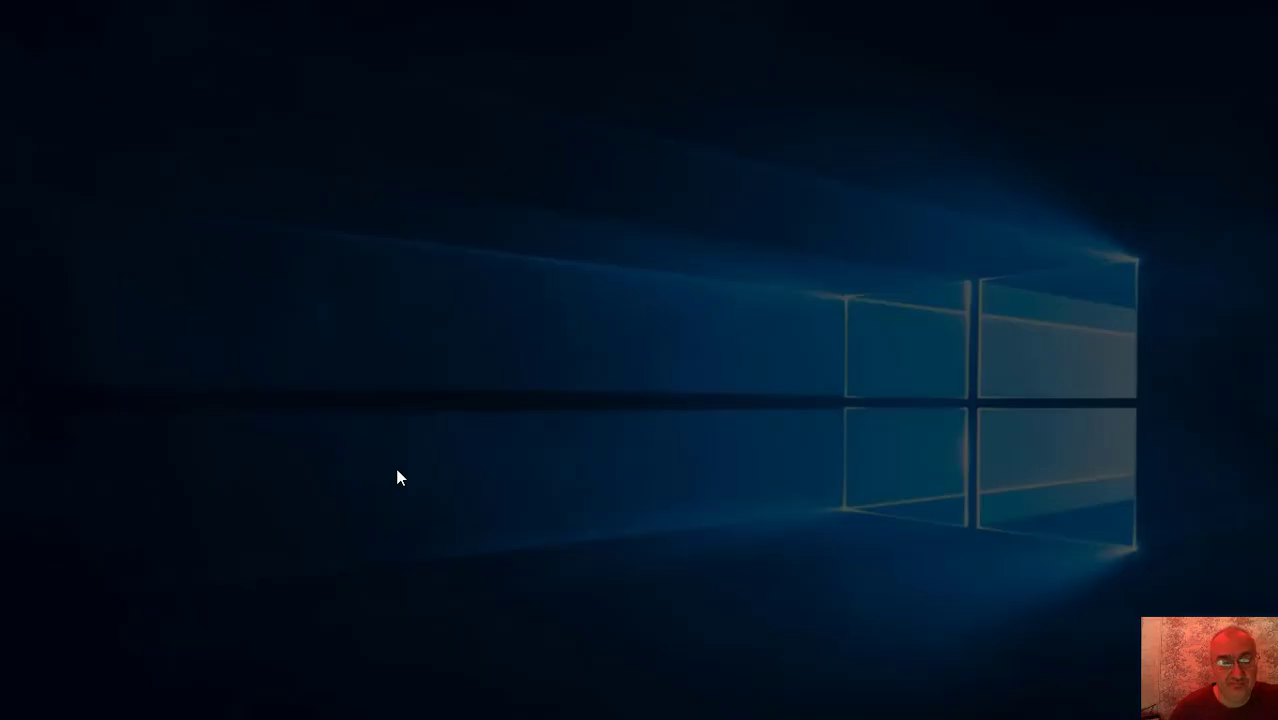
click(538, 484)
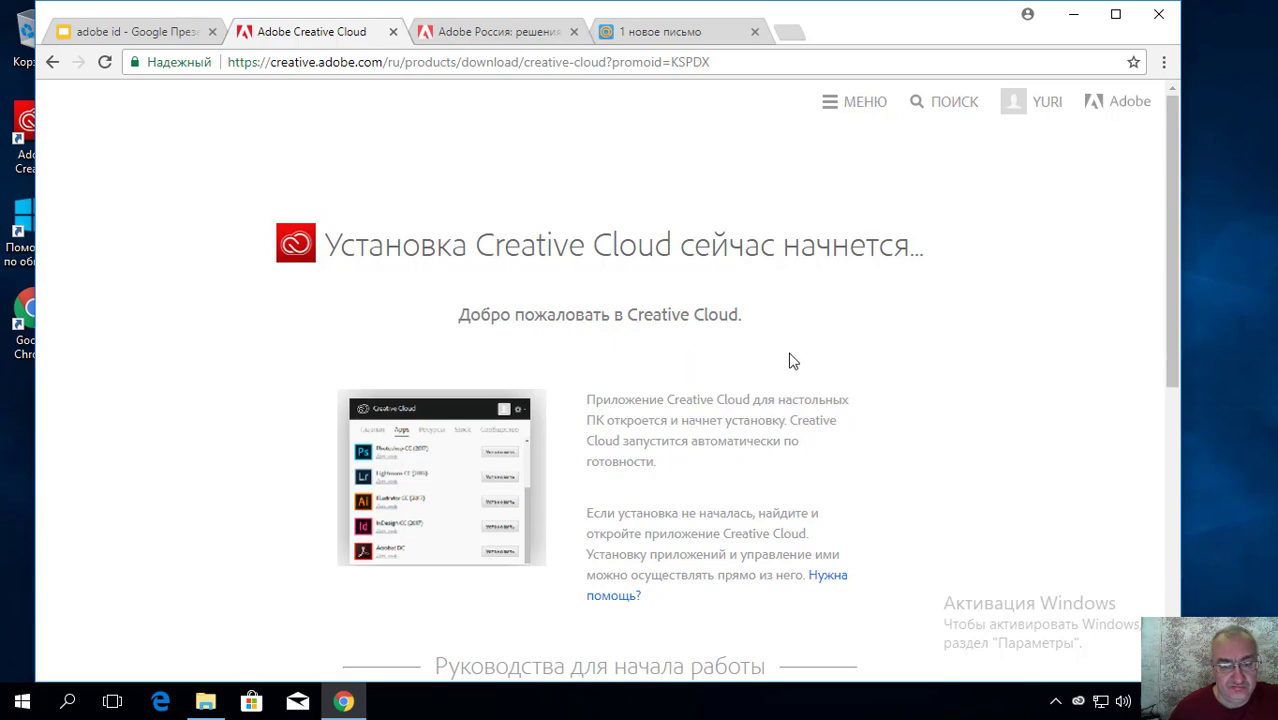
click(1073, 14)
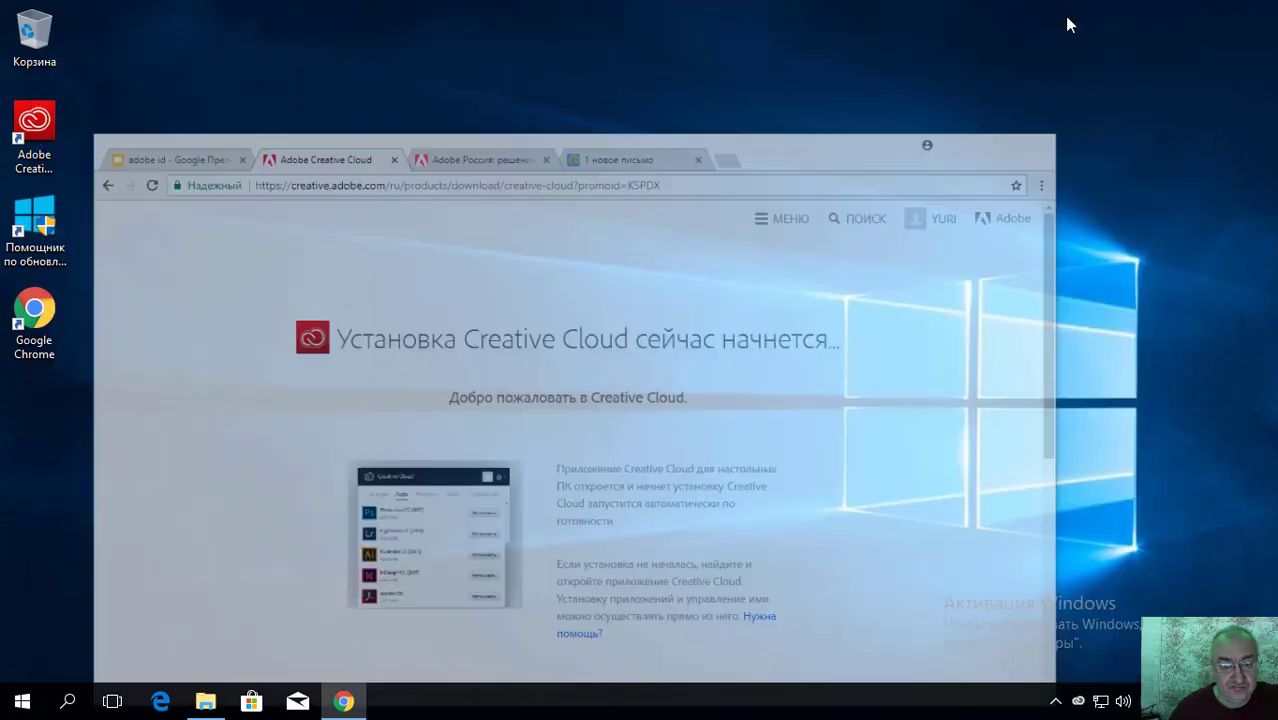
click(345, 700)
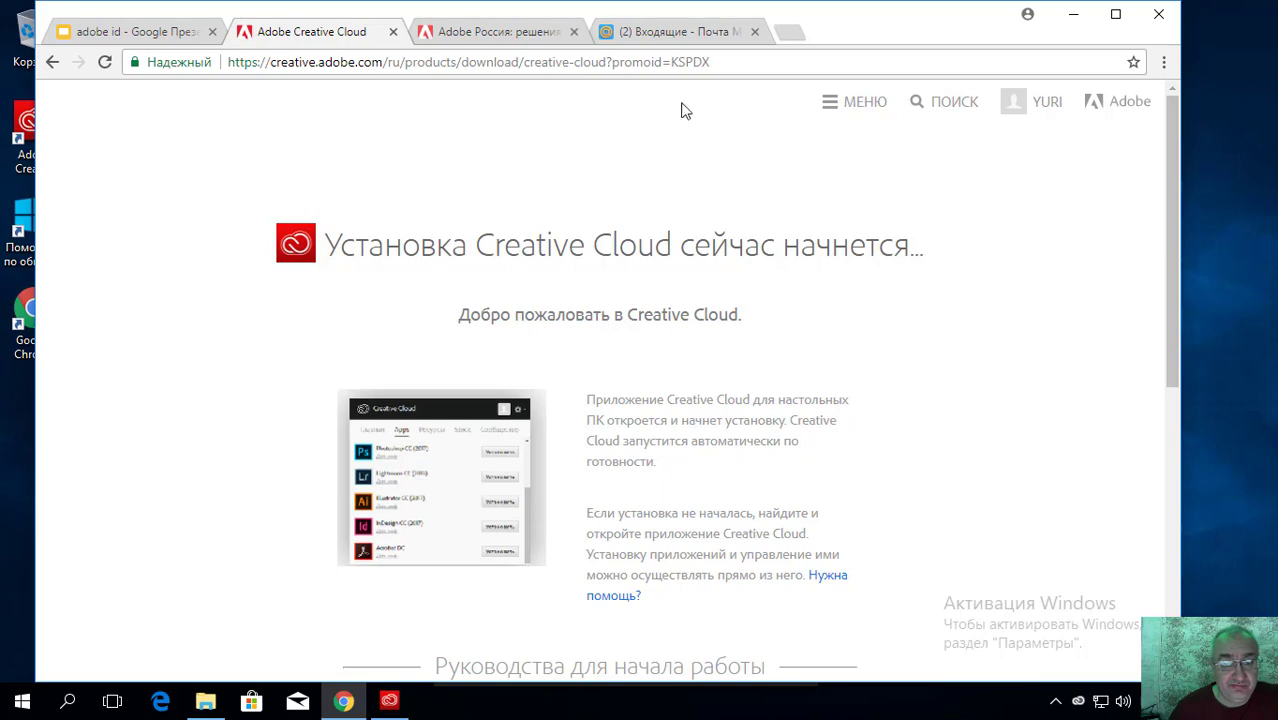
Open the Creative Cloud verification e-mail in Mail.ru and follow its 'Подтвердите свой адрес электронной почты' link.
click(676, 33)
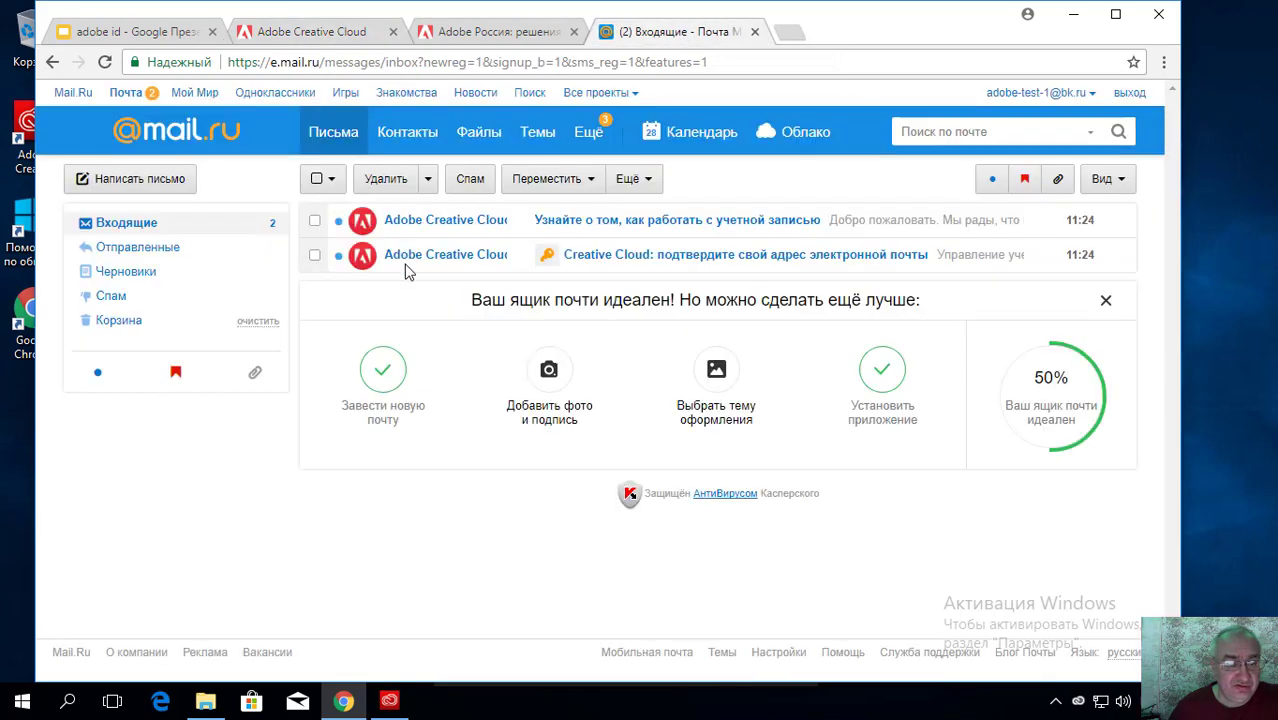
click(800, 266)
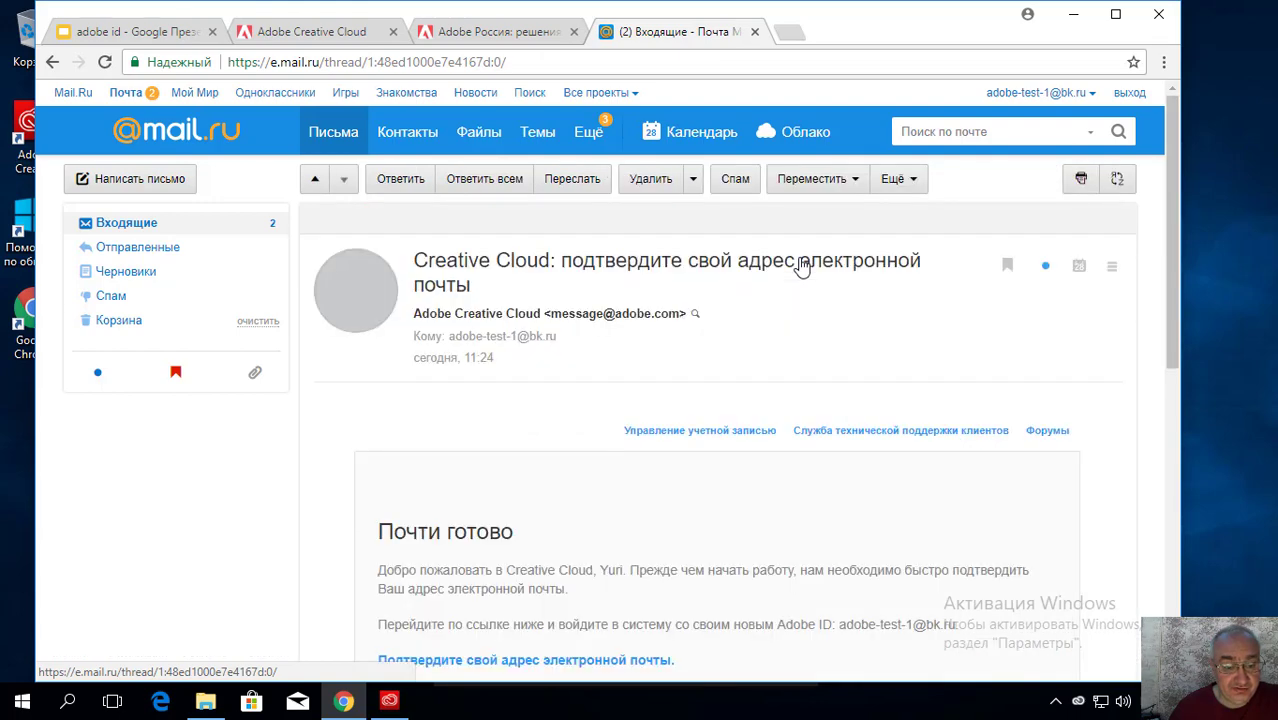
scroll(738, 412, down, 2)
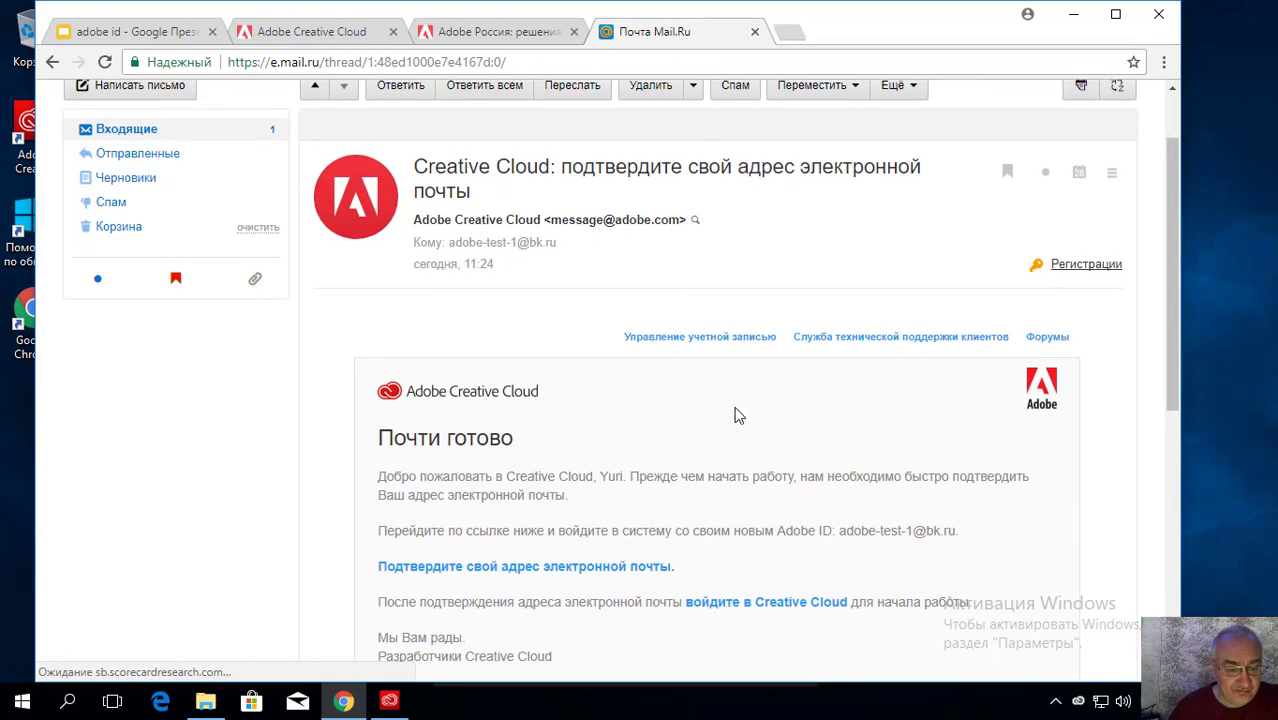
scroll(736, 412, down, 1)
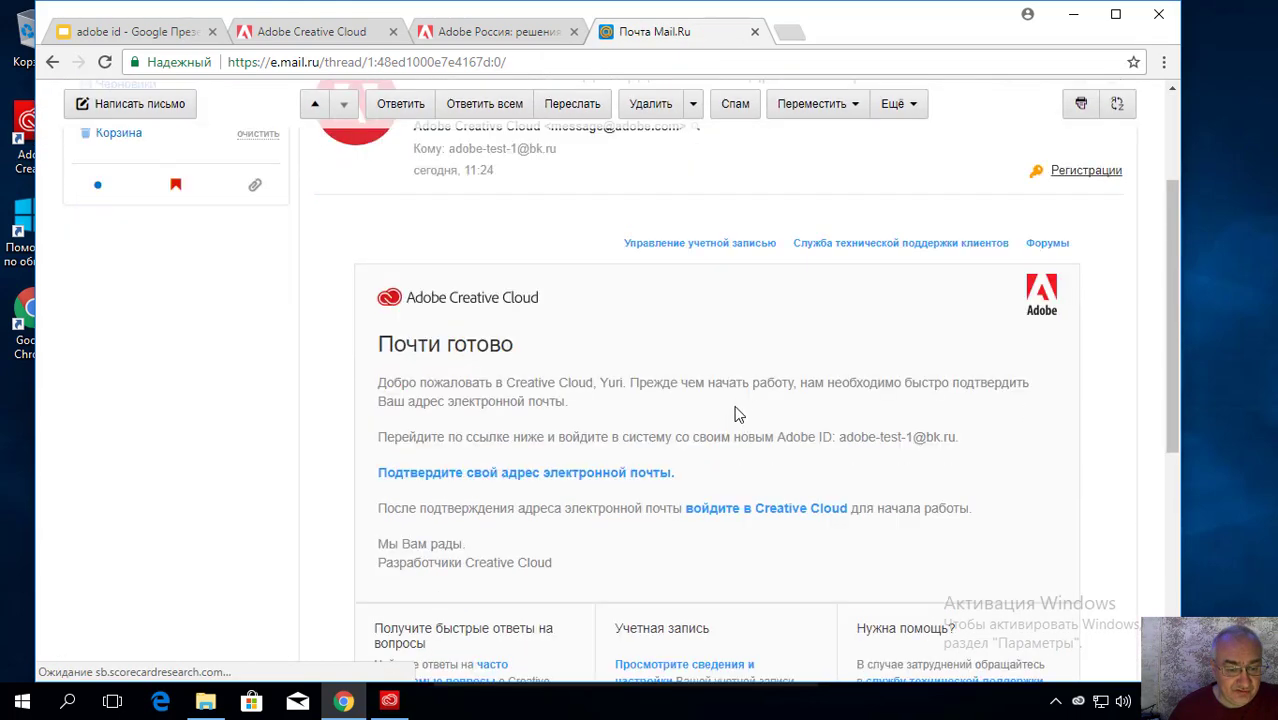
click(533, 473)
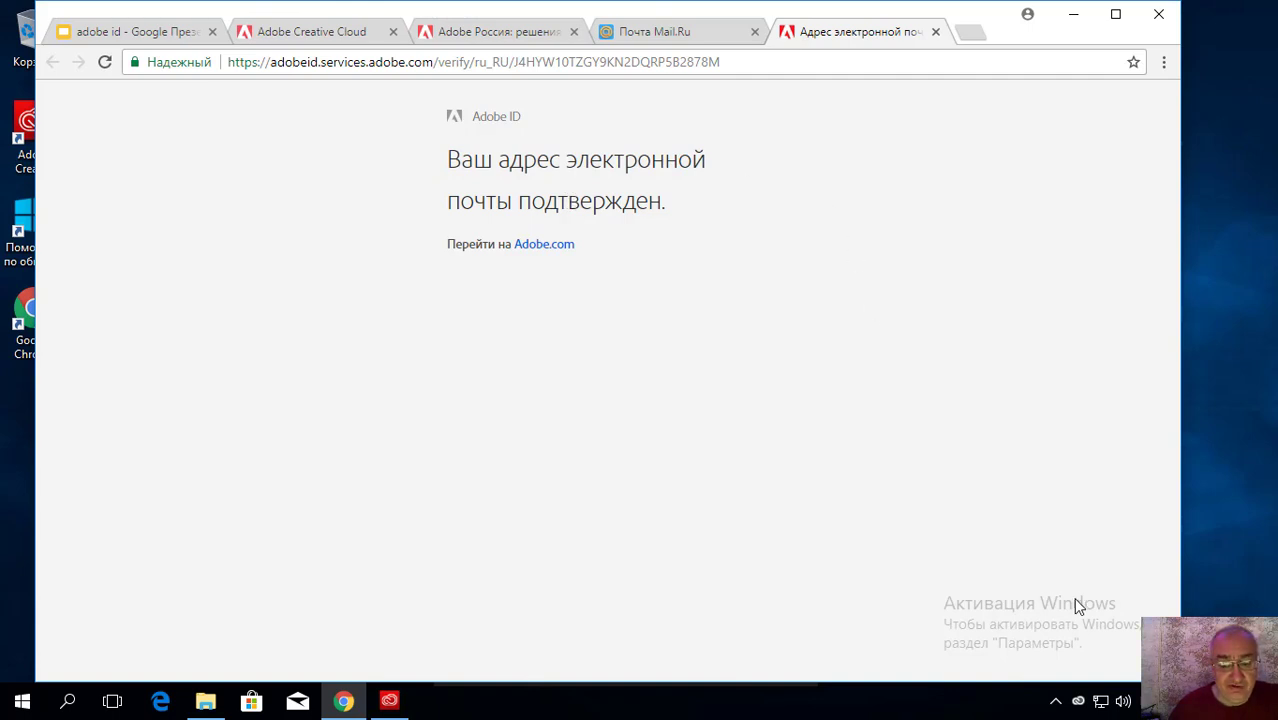
Launch the Creative Cloud «Вход» sign-in window from the system tray and move it to the right.
click(1224, 420)
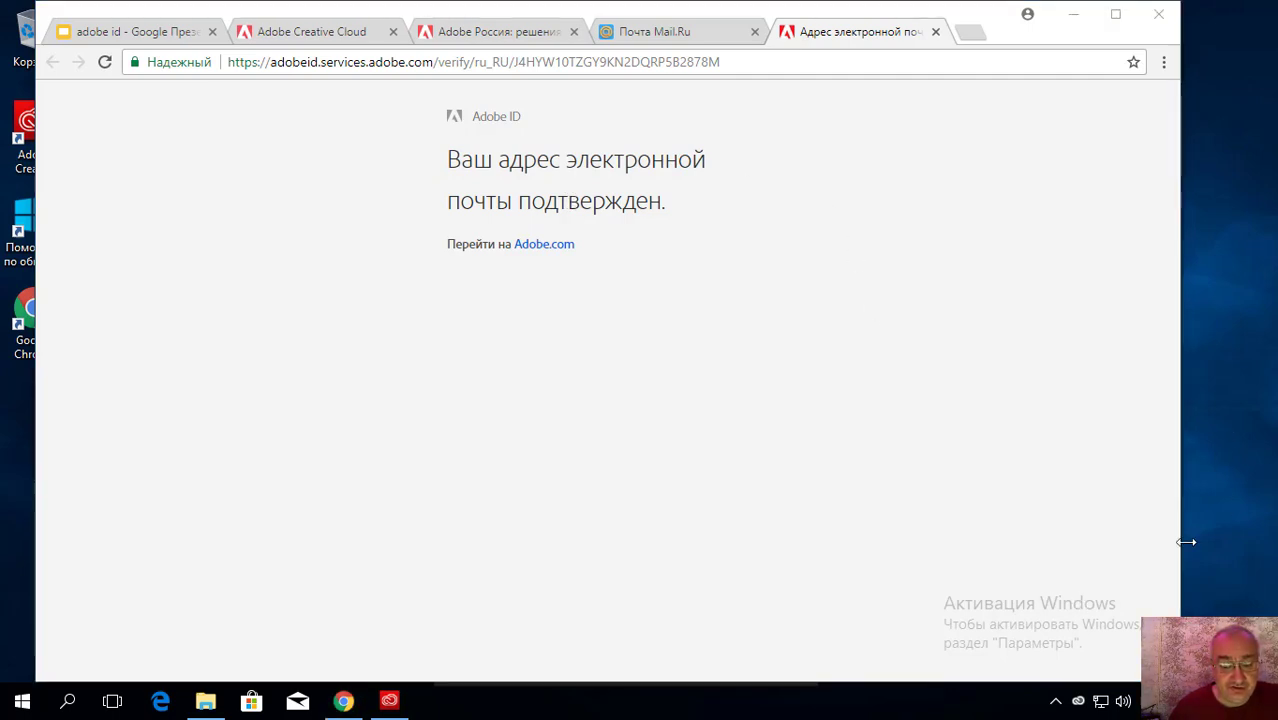
click(1079, 703)
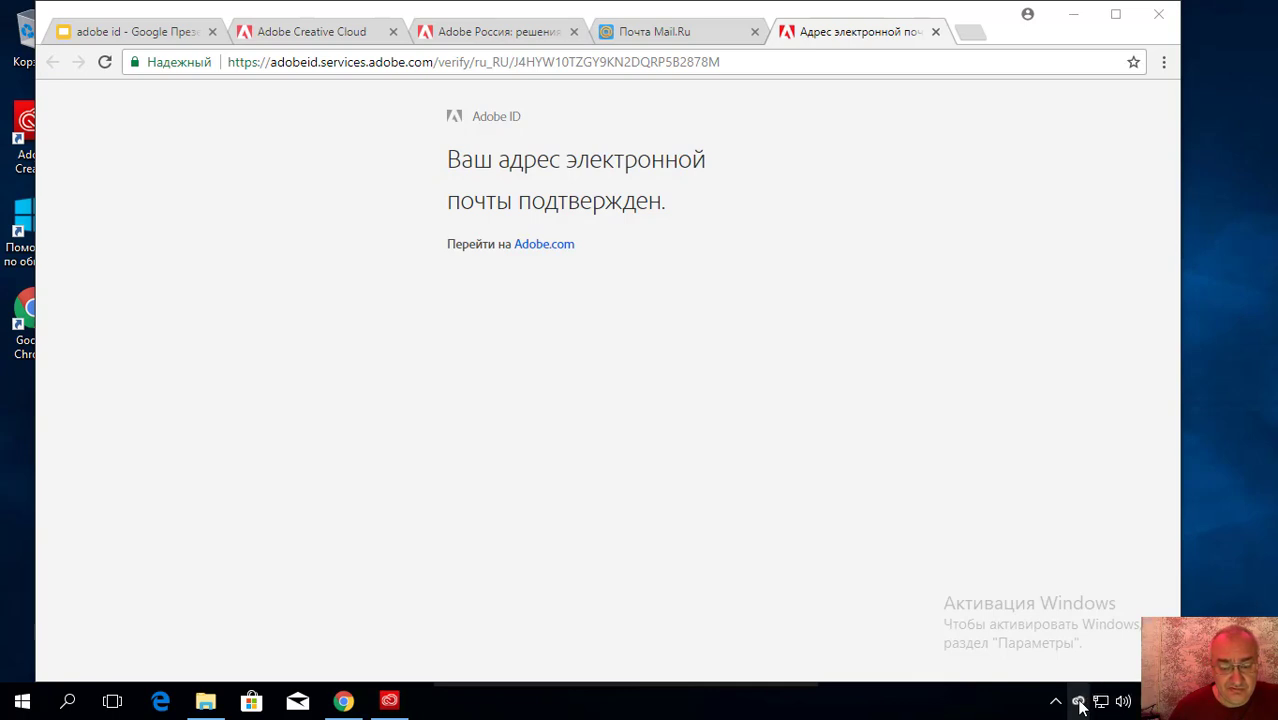
drag(600, 26, 779, 55)
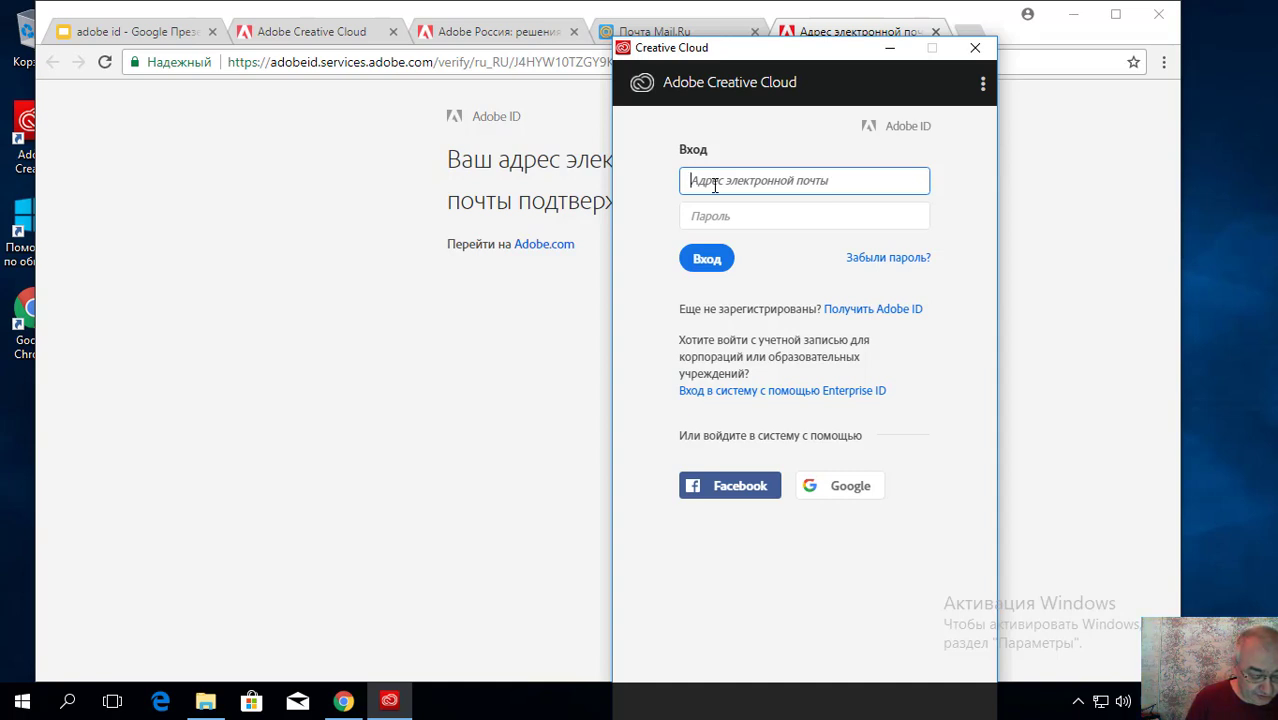
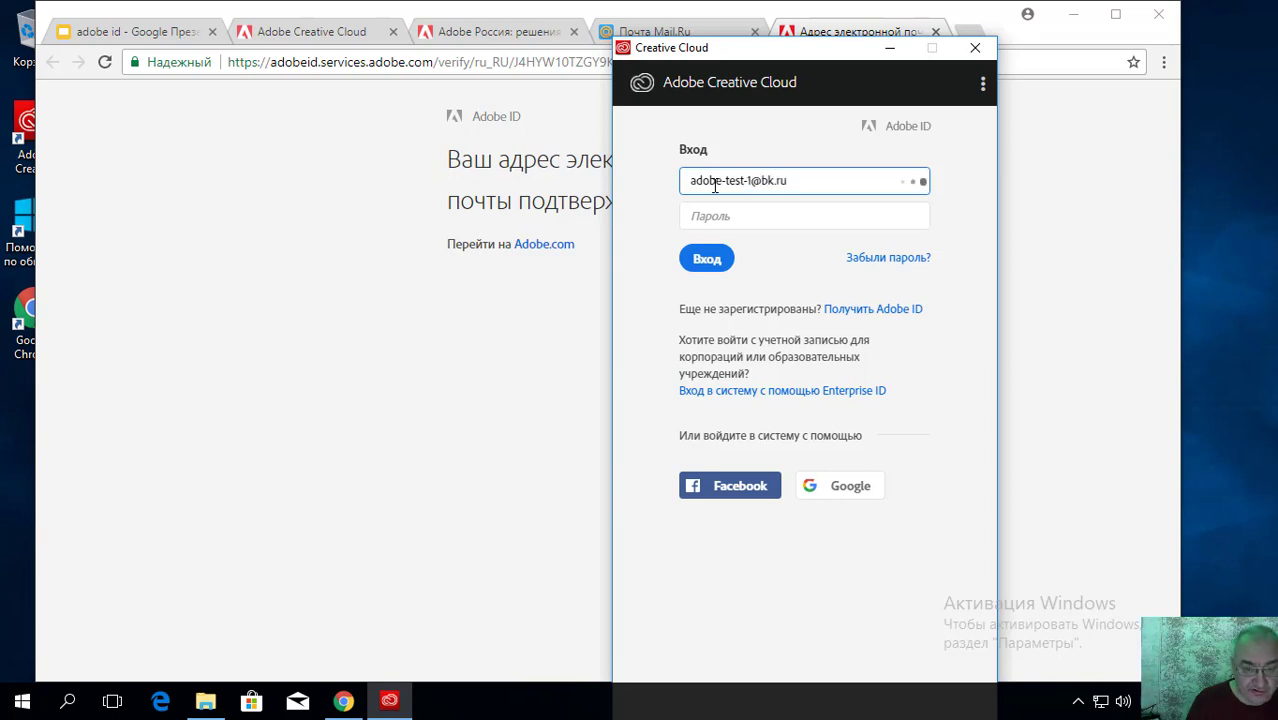
Enter the Adobe ID e-mail and the account password in the «Вход» form, then sign in.
key(Tab)
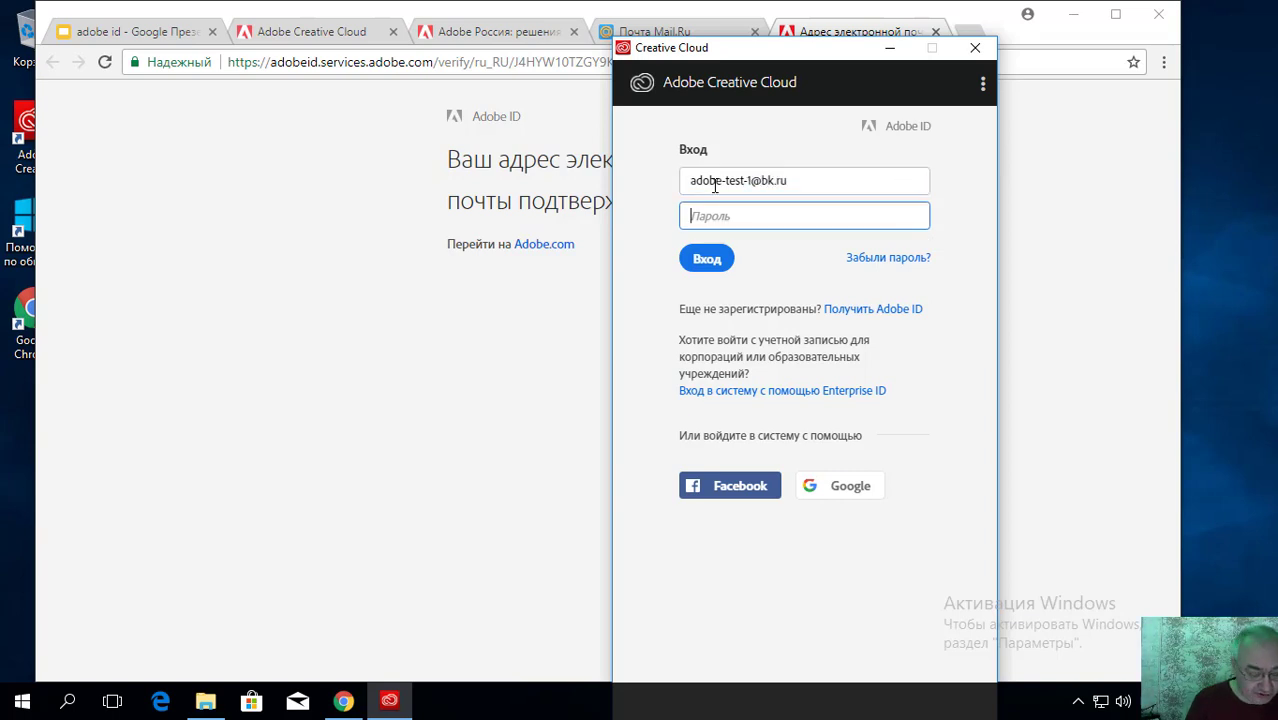
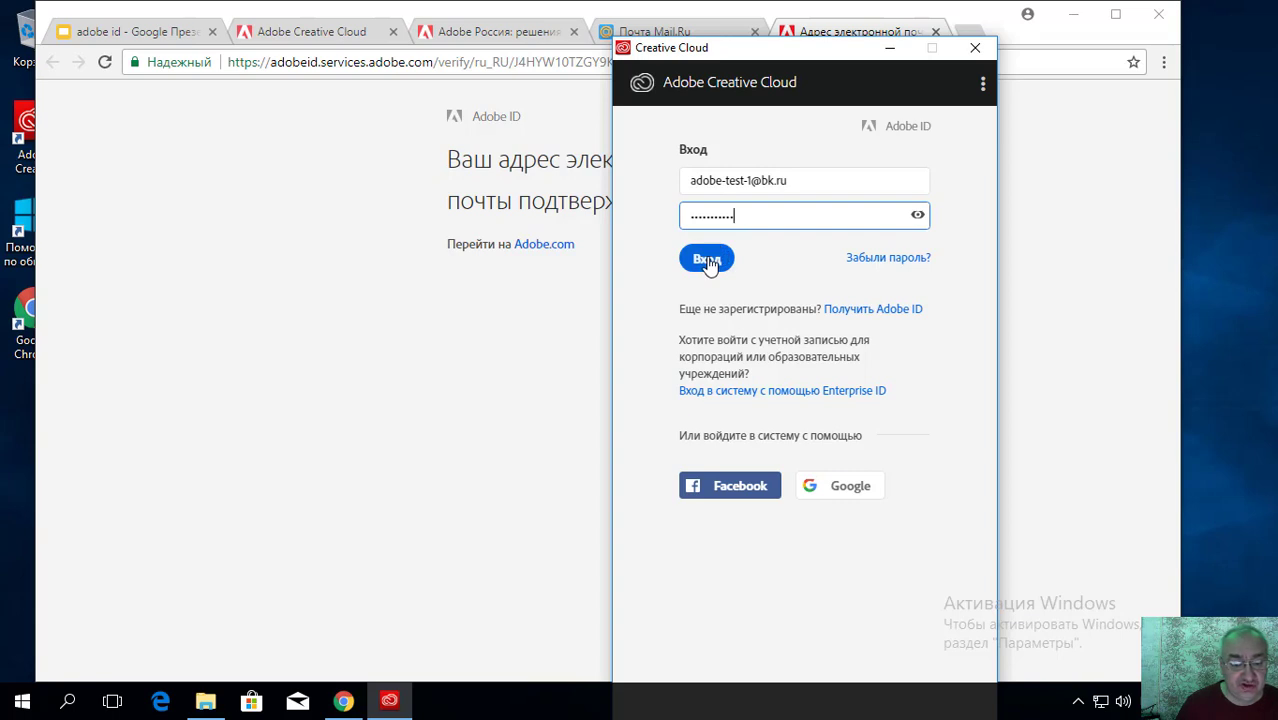
click(707, 260)
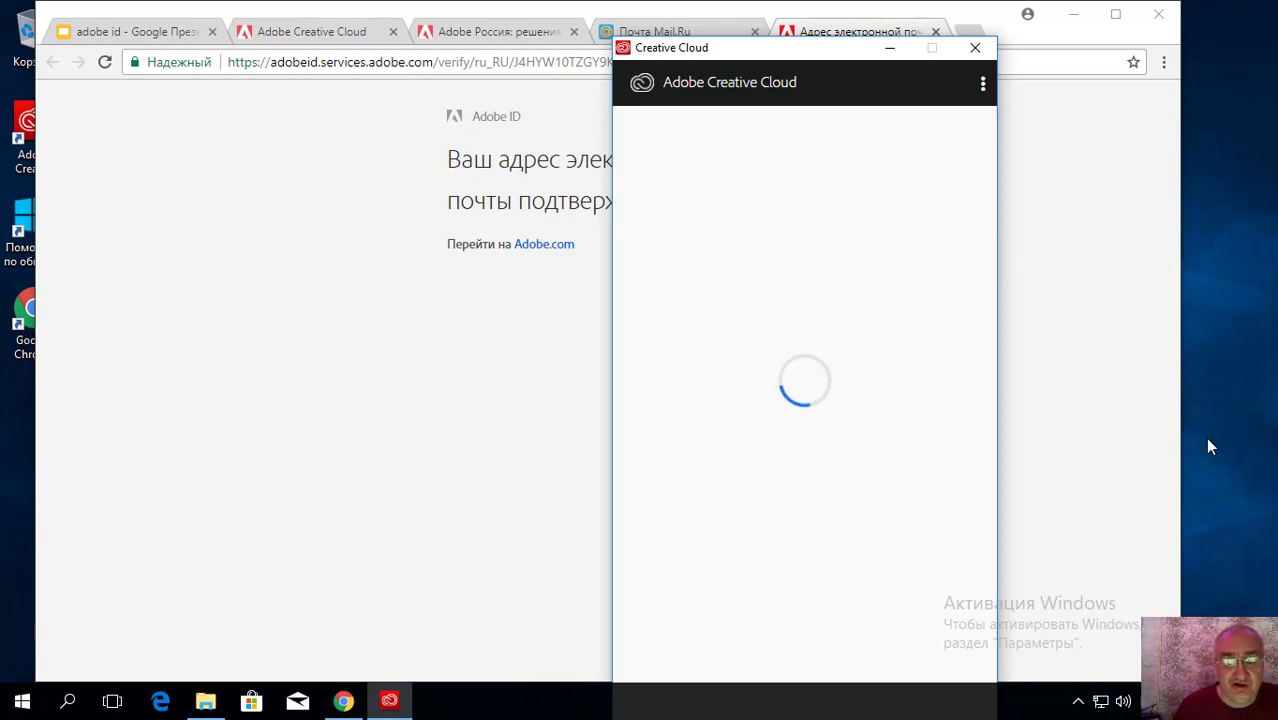
Return to Google Slides and advance past the third-step slide to «Настройка языка для приложений Adobe».
click(118, 36)
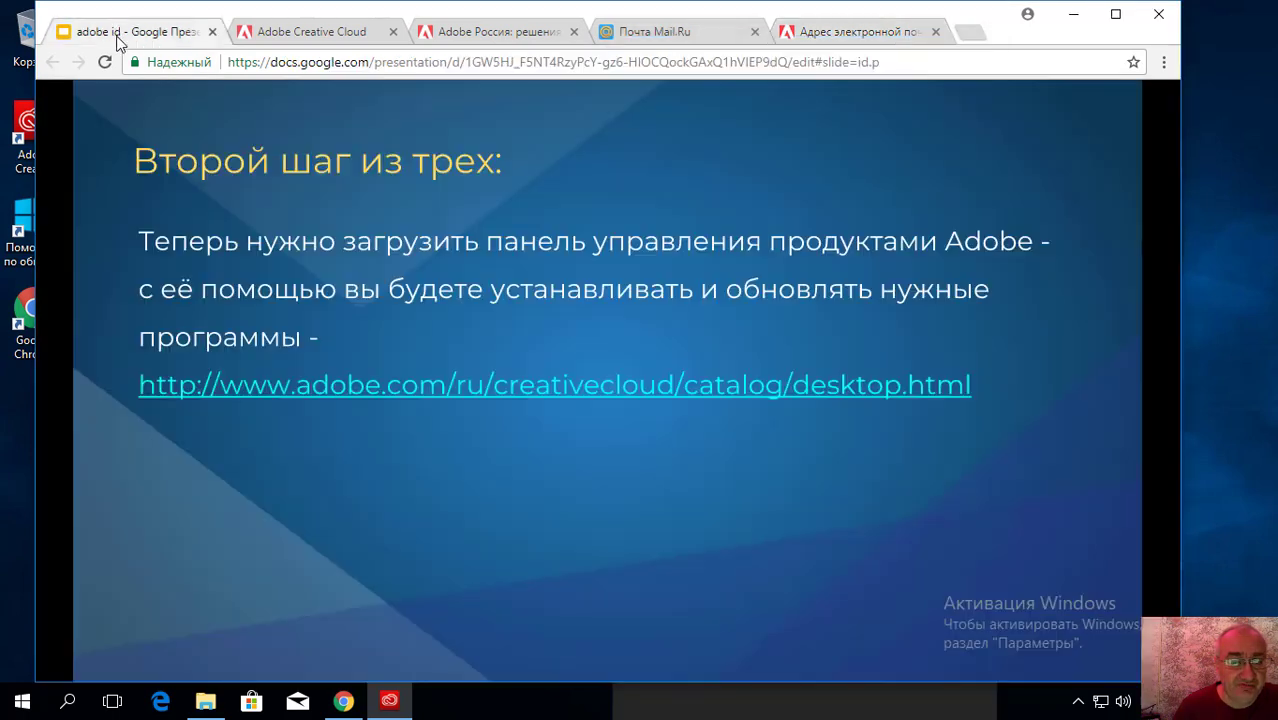
click(595, 273)
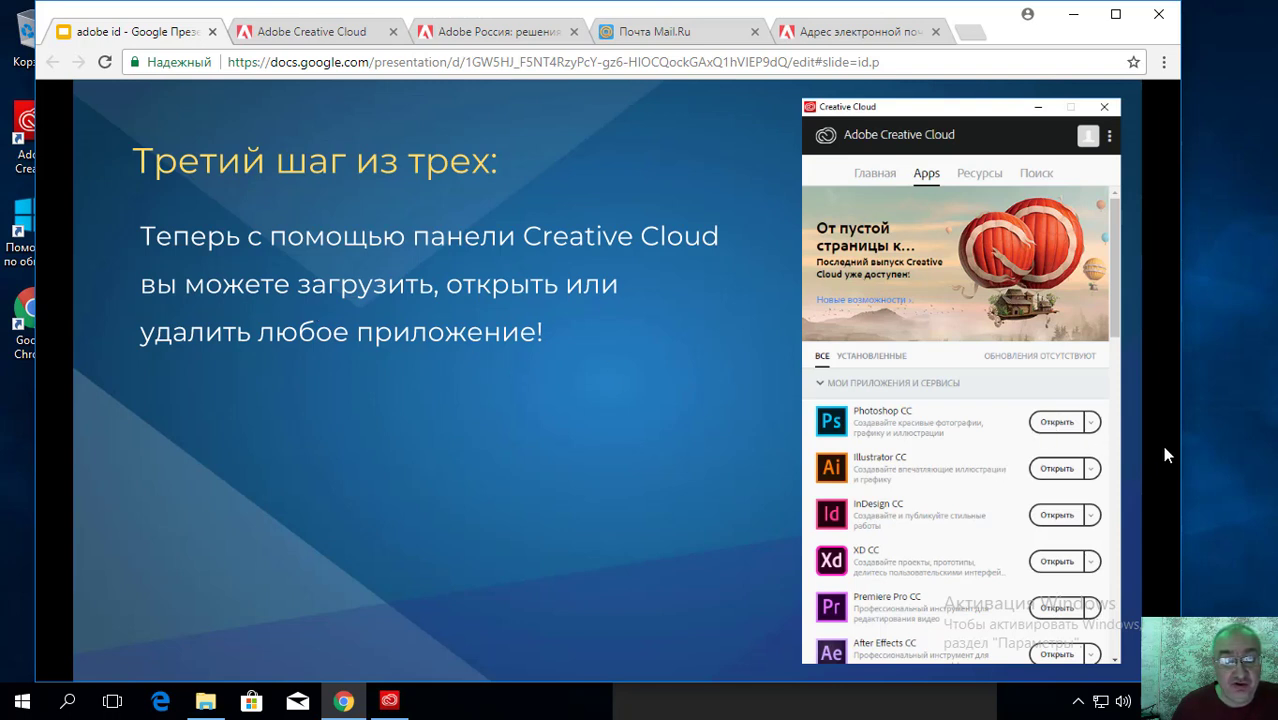
click(676, 390)
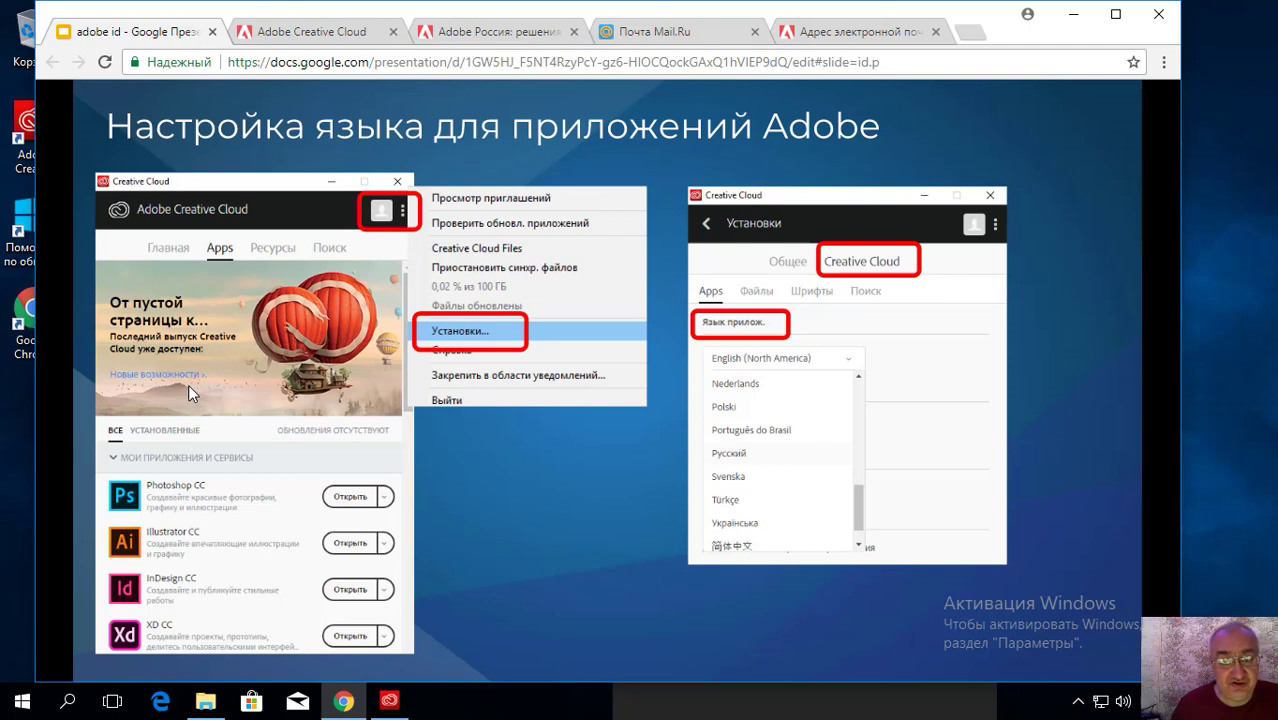
Bring Creative Cloud forward and browse its Apps tab listing Portfolio, Spark, Bridge CC and Photoshop CC trials.
click(1072, 15)
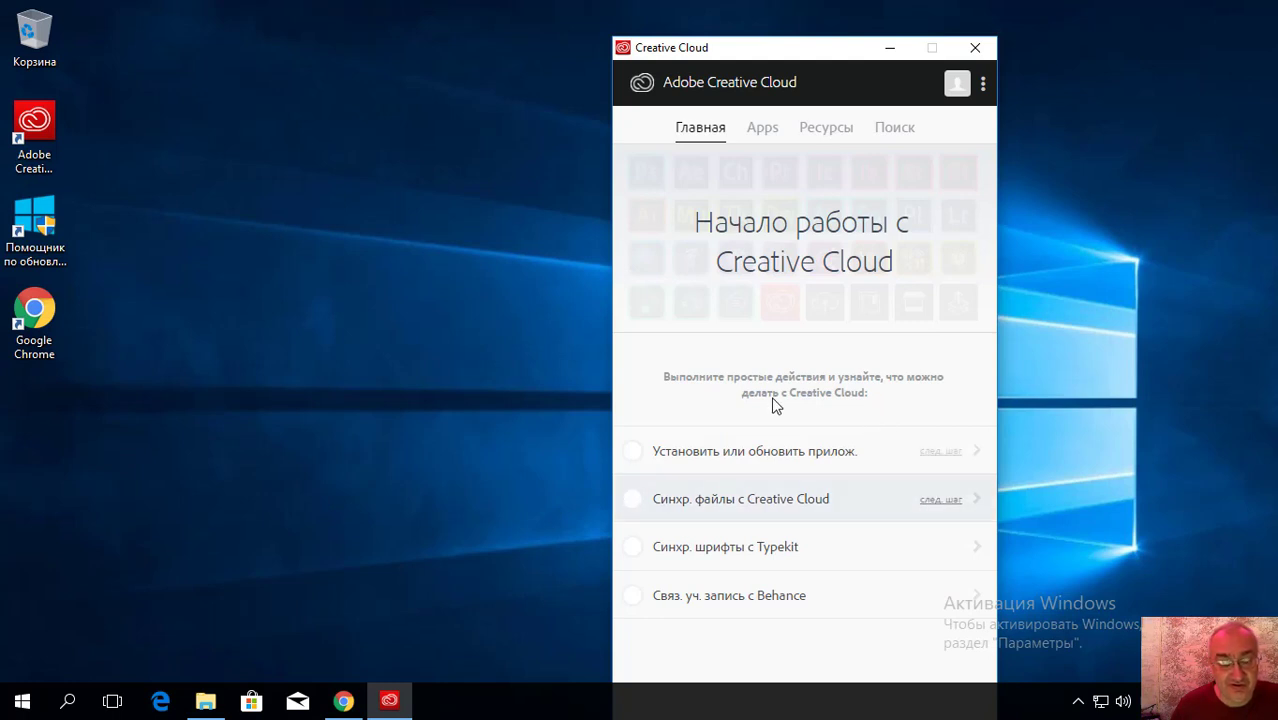
click(769, 136)
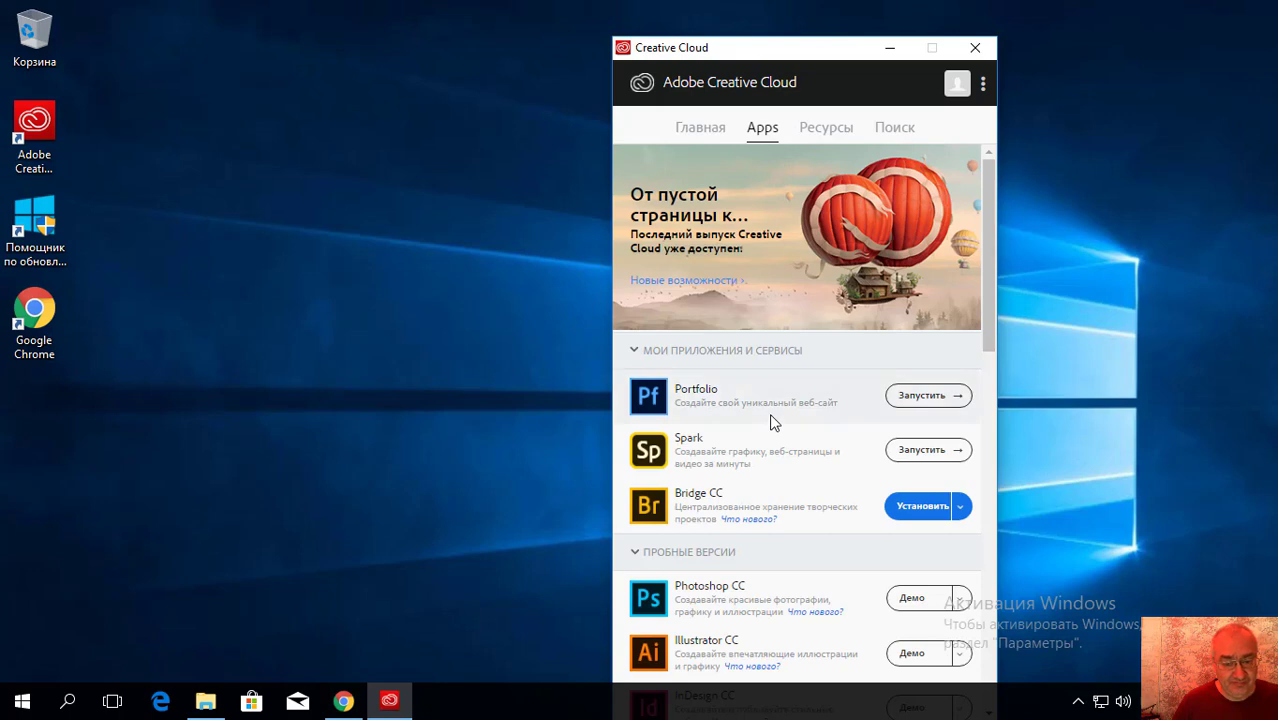
scroll(773, 422, down, 3)
scroll(940, 285, down, 3)
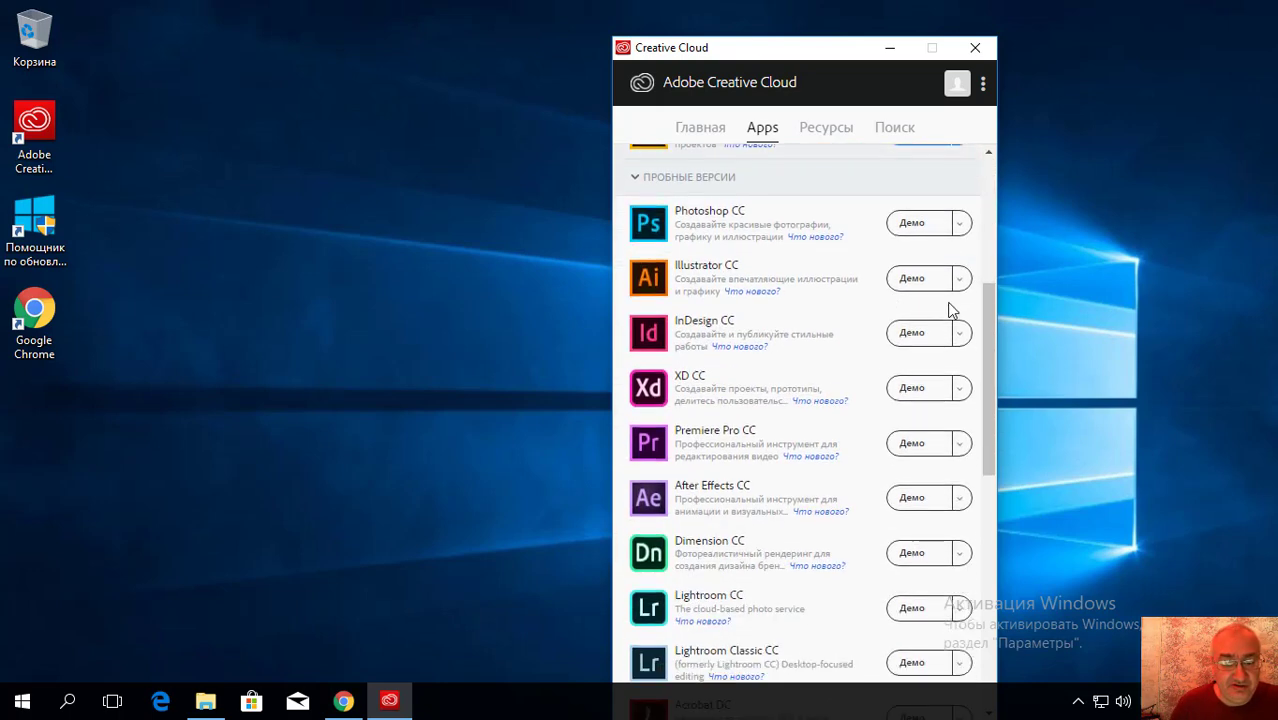
scroll(991, 385, down, 4)
scroll(985, 415, down, 2)
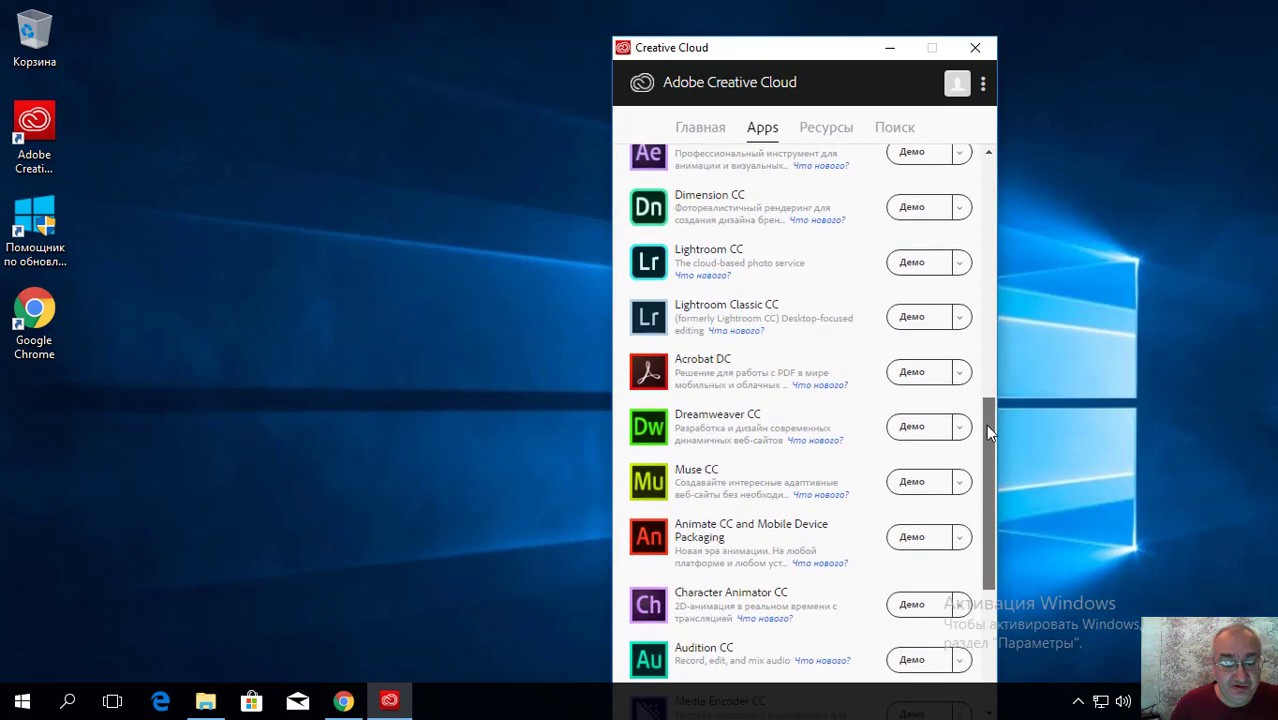
scroll(988, 390, up, 1)
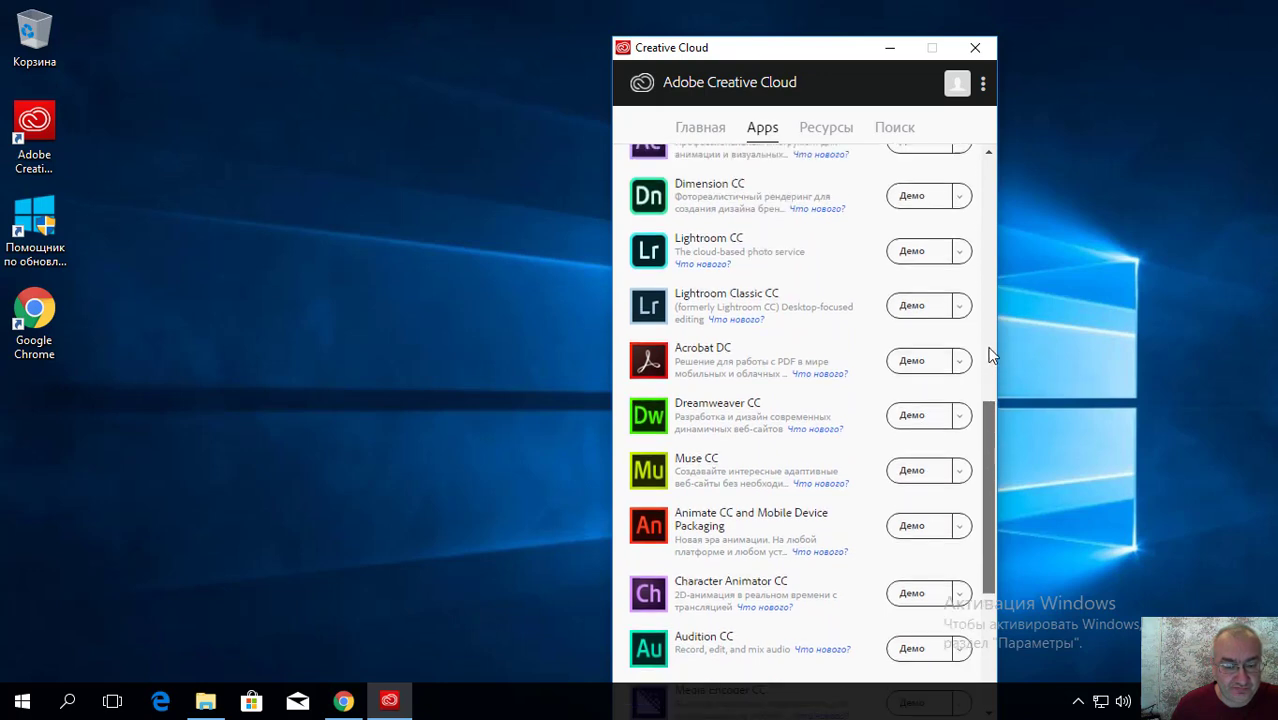
scroll(985, 300, up, 5)
scroll(988, 200, up, 5)
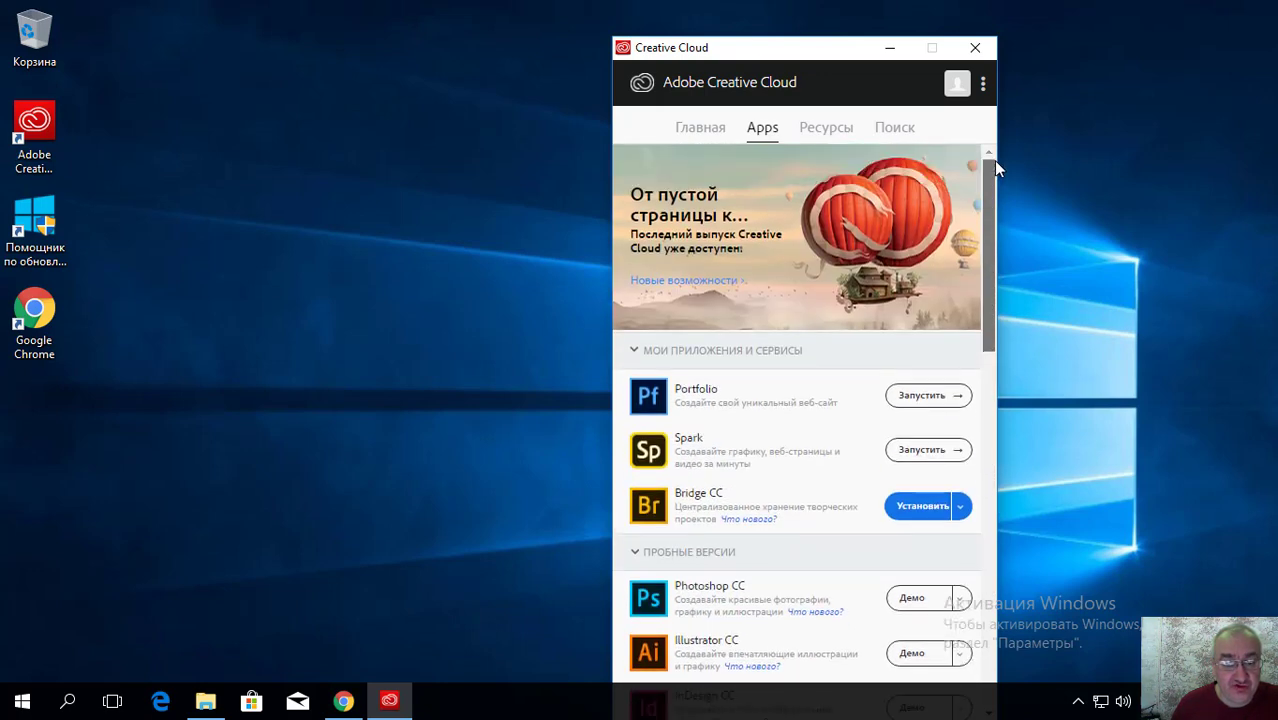
scroll(994, 190, down, 1)
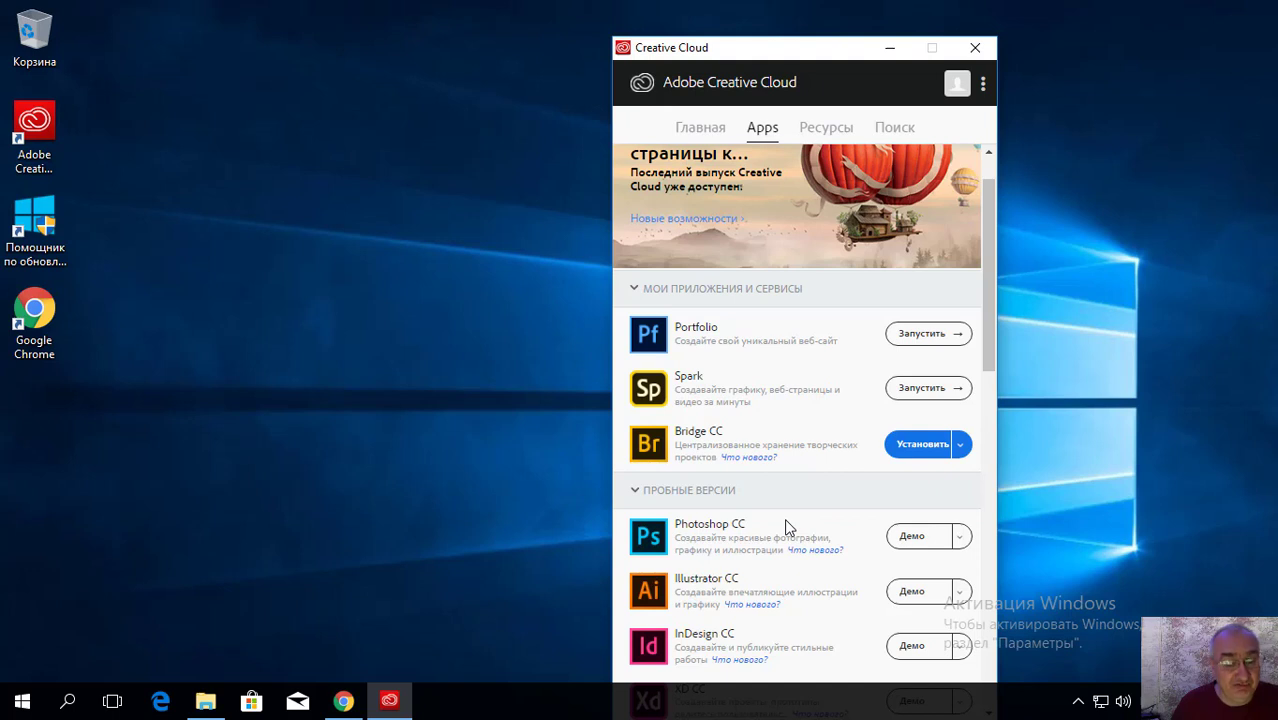
In Установки > Creative Cloud, set Язык прилож. to English (International), then go back to Apps.
click(983, 88)
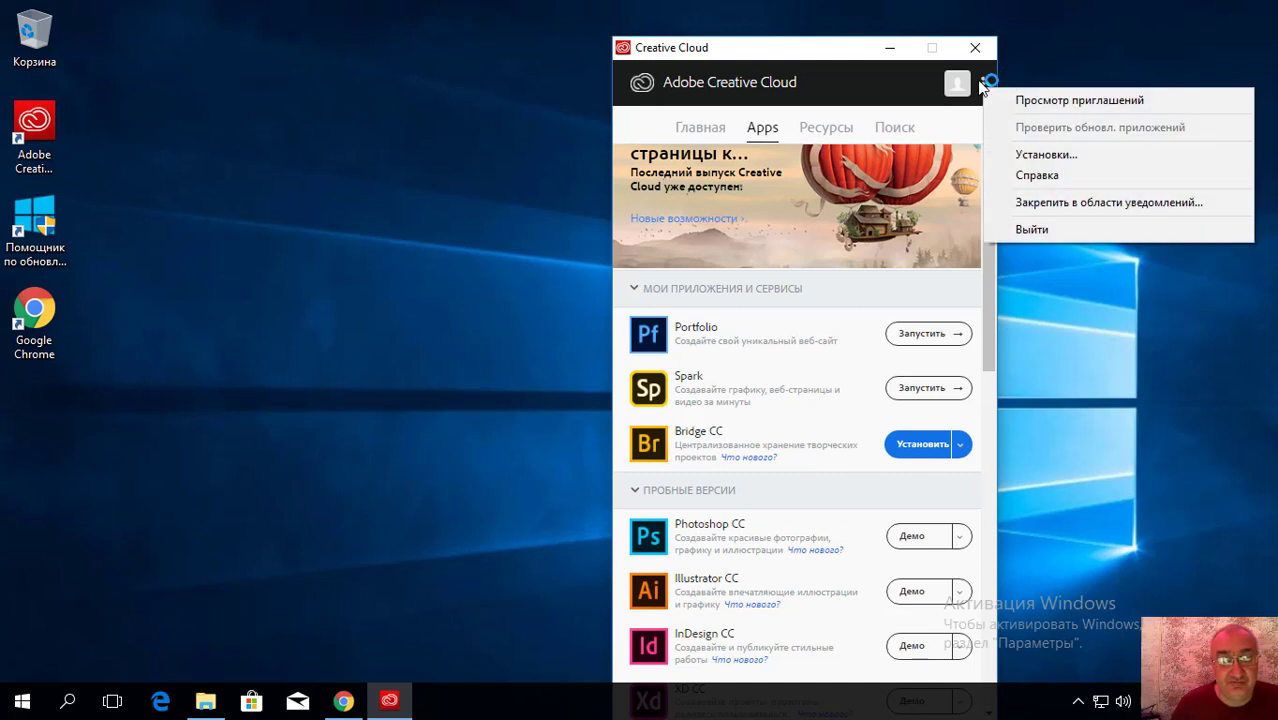
click(1050, 156)
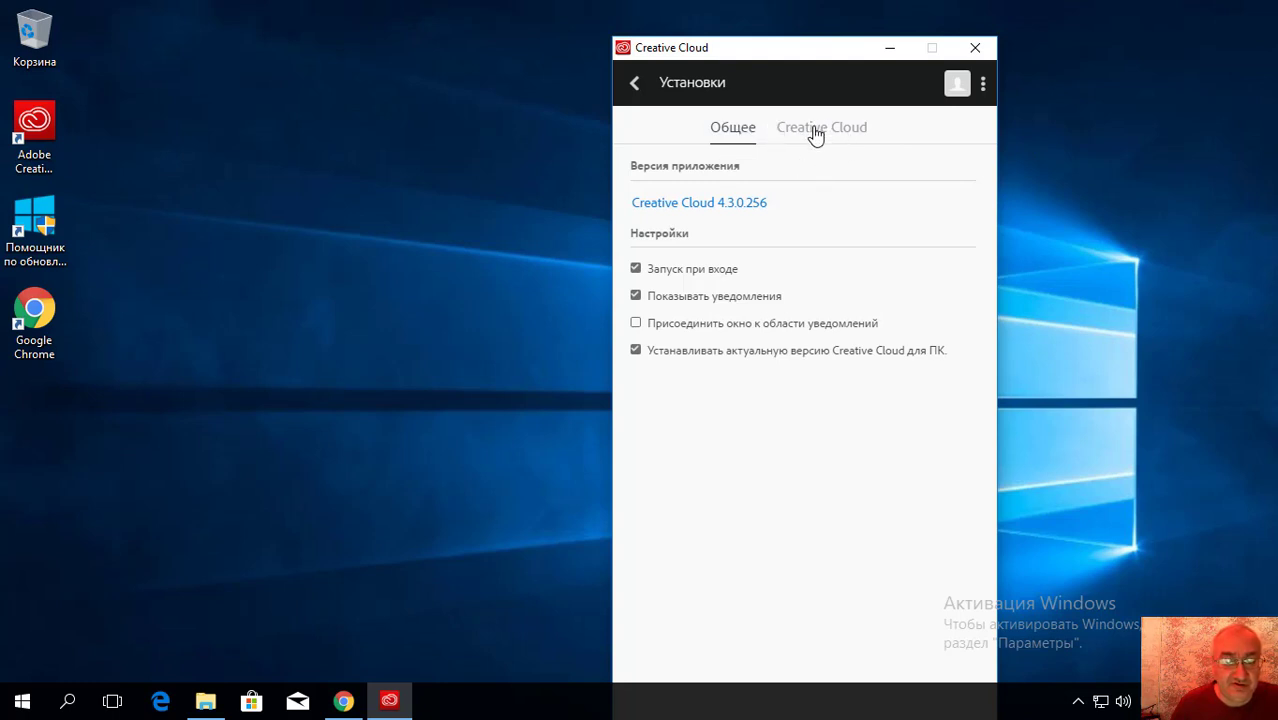
mouse_move(775, 103)
mouse_down()
mouse_move(889, 137)
mouse_move(886, 122)
mouse_up()
key(Escape)
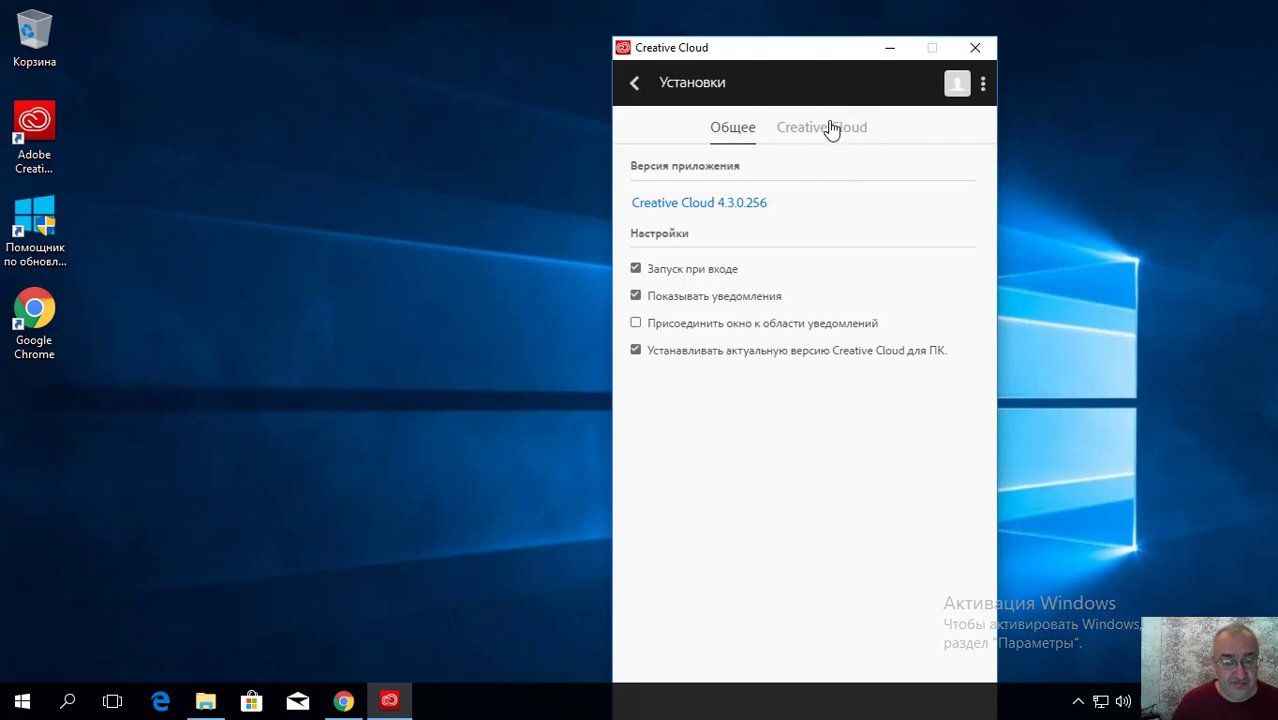
click(829, 129)
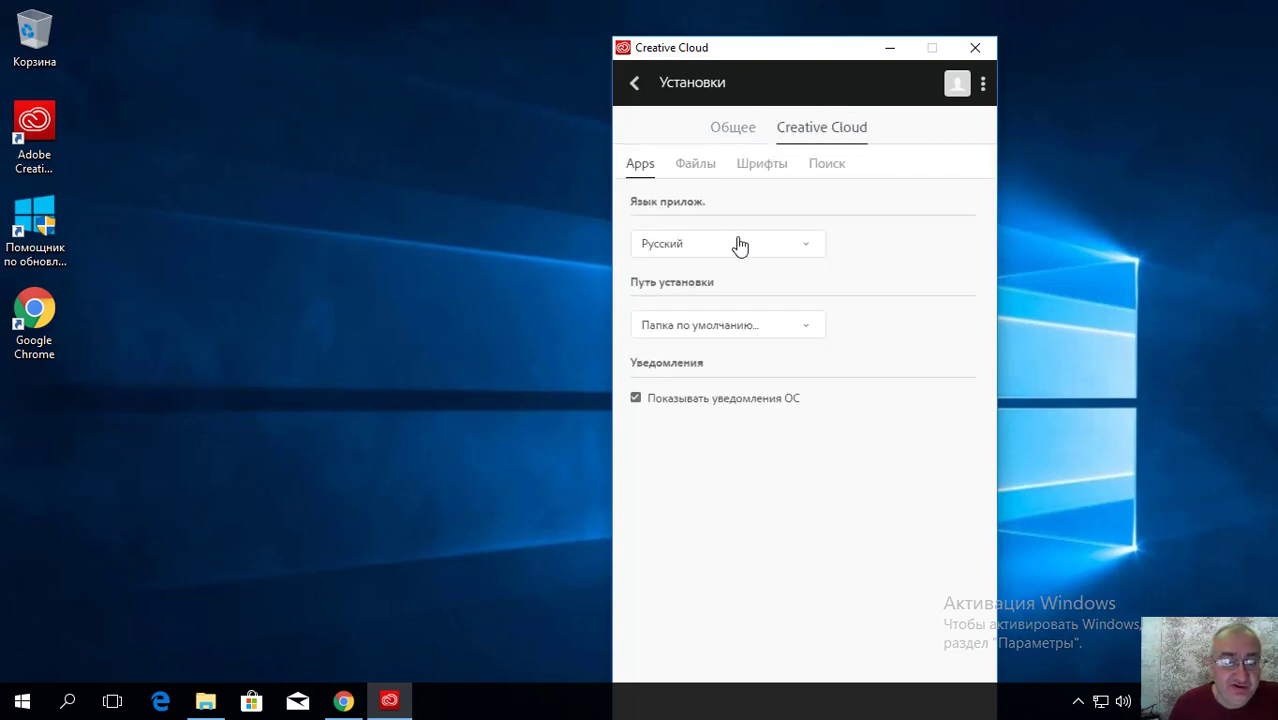
click(814, 250)
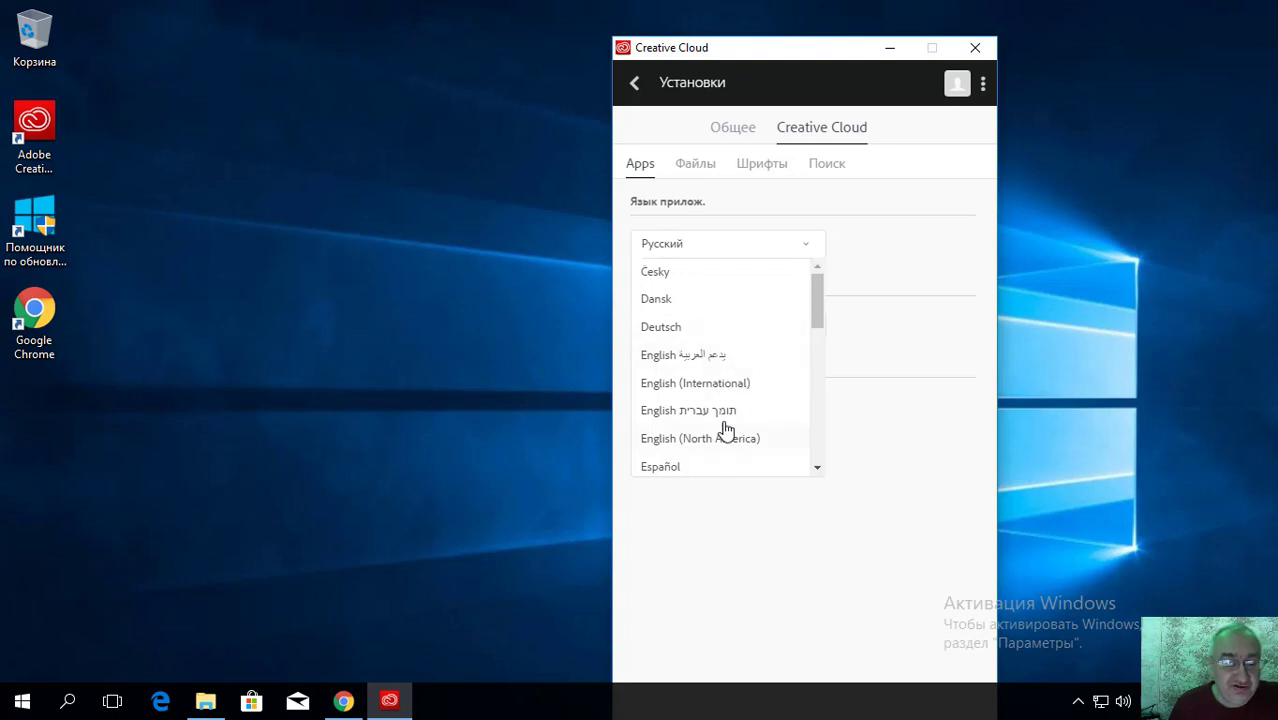
click(713, 383)
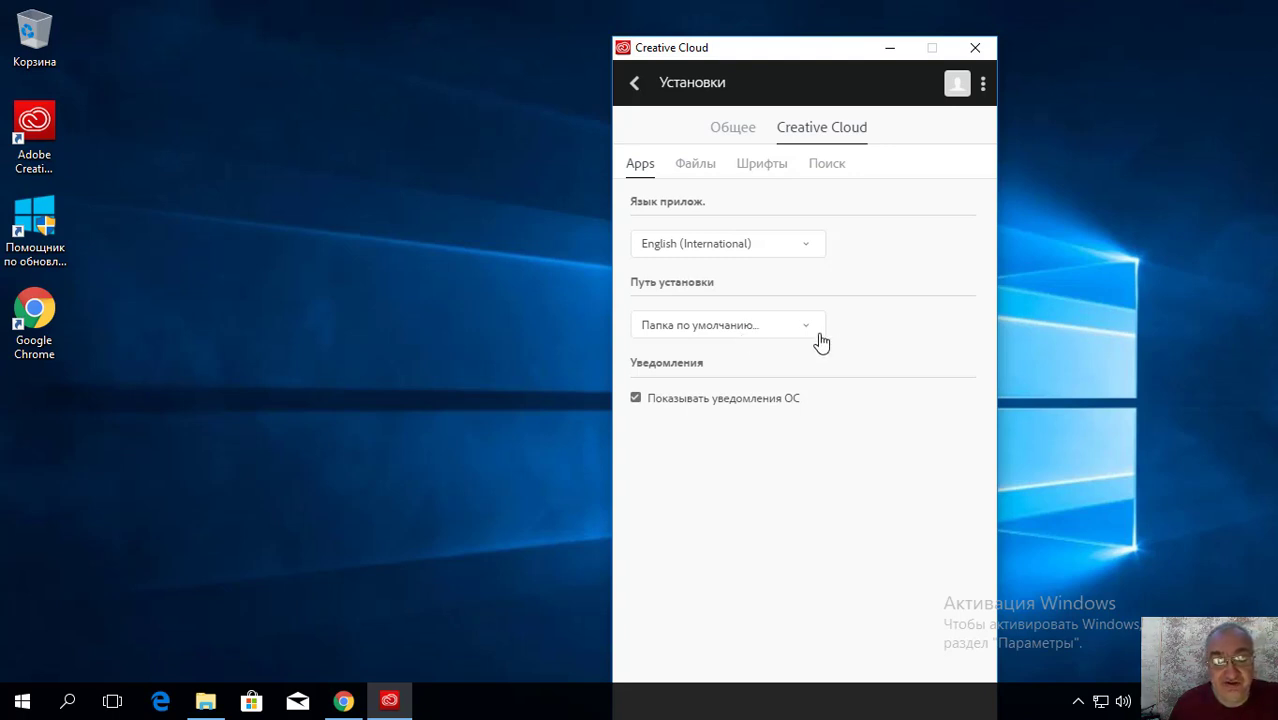
click(635, 83)
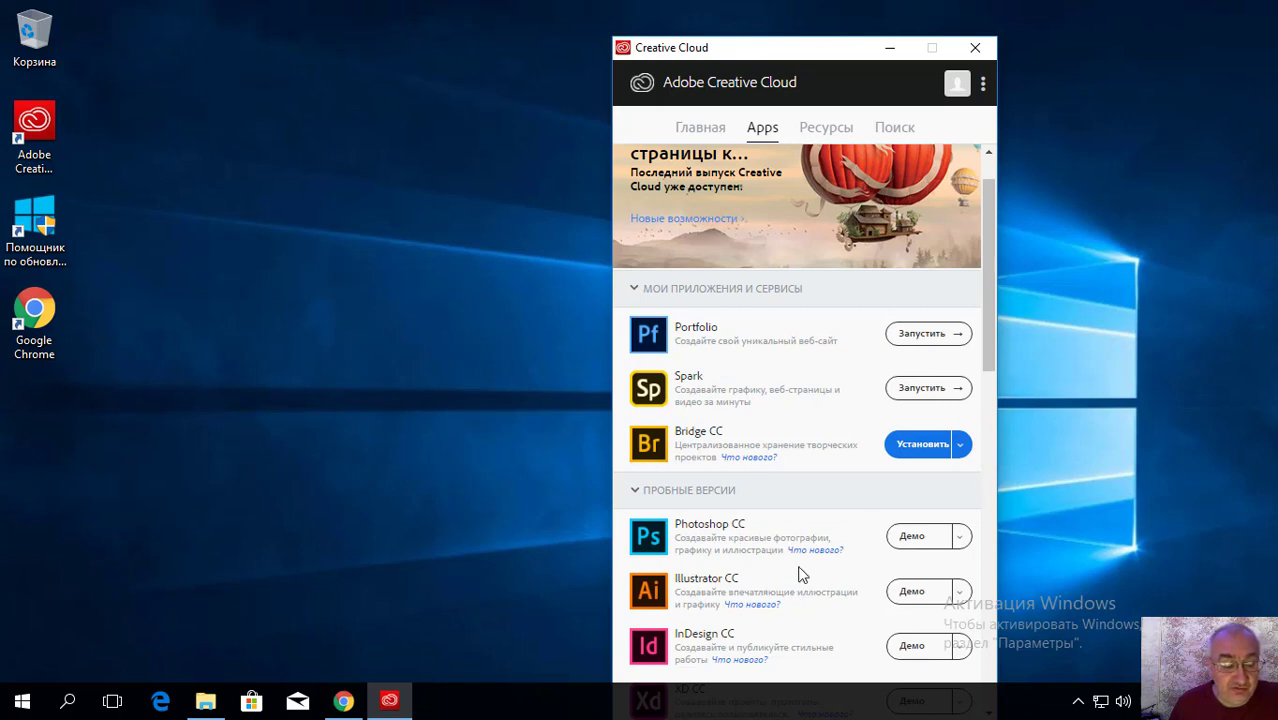
Bring the slideshow forward, go to the Планы подписки slide, and open its adobe.com plans link.
click(343, 700)
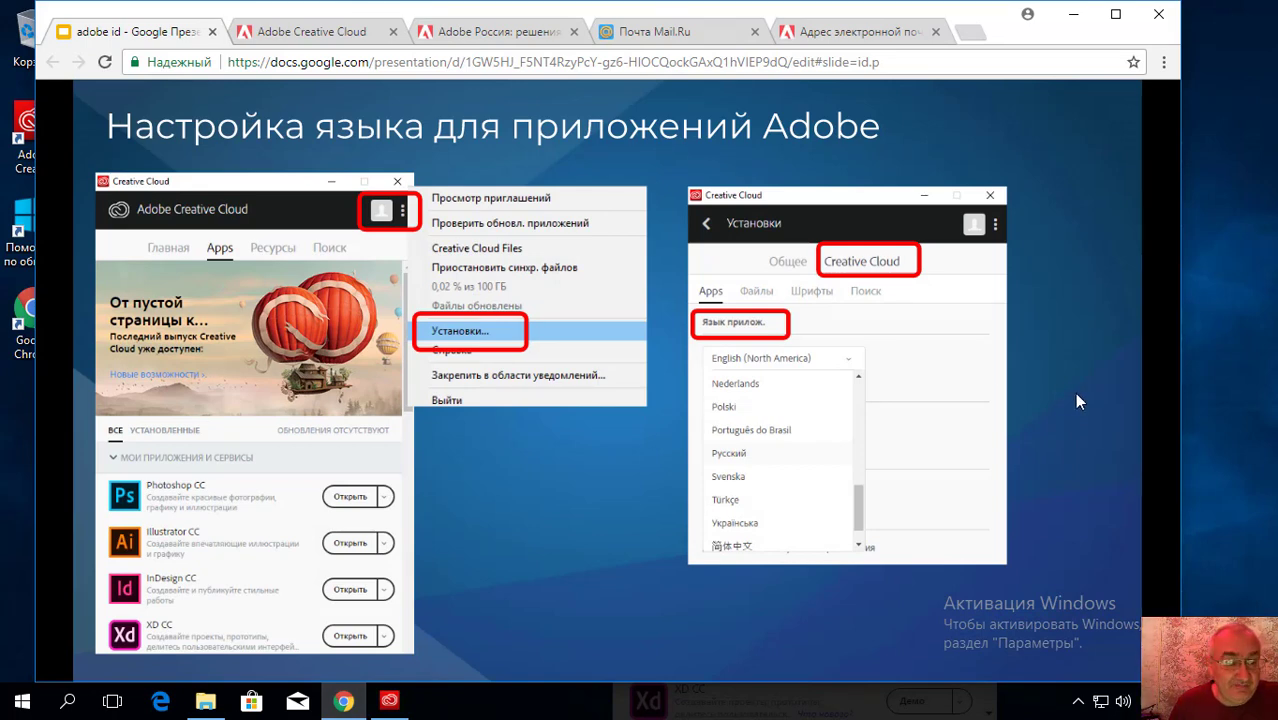
click(991, 404)
key(Left)
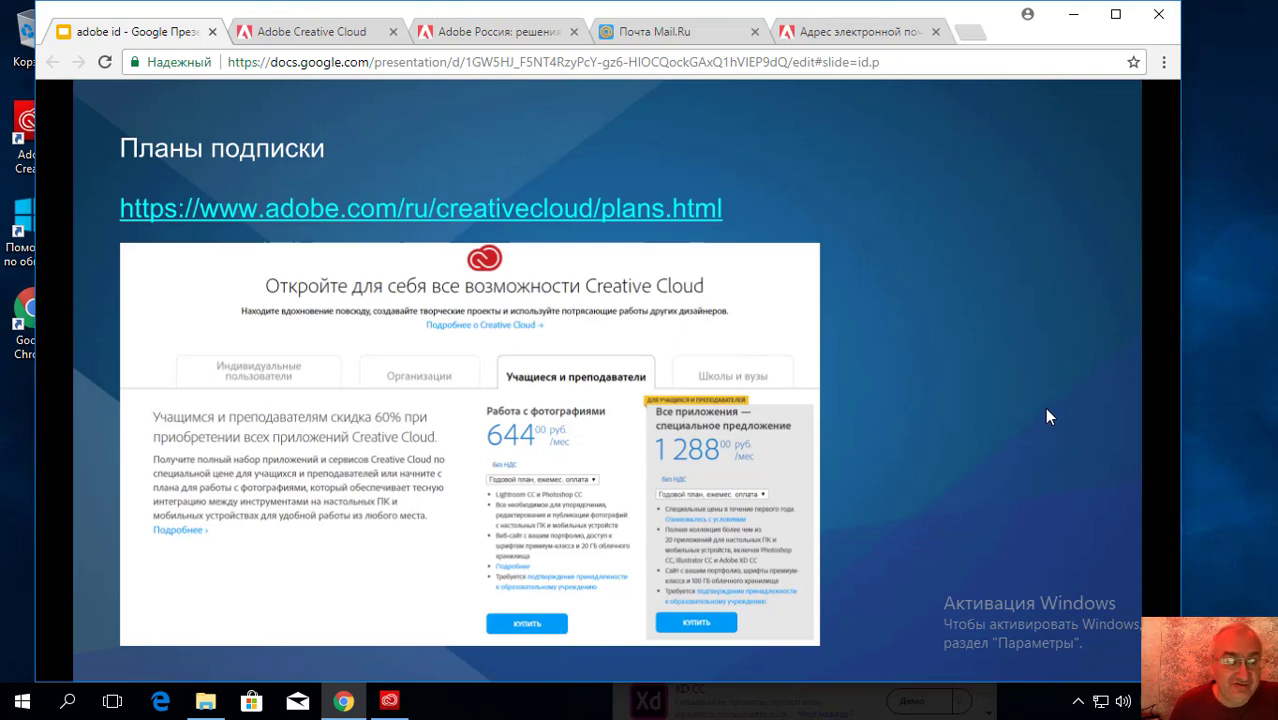
key(Left)
key(Right)
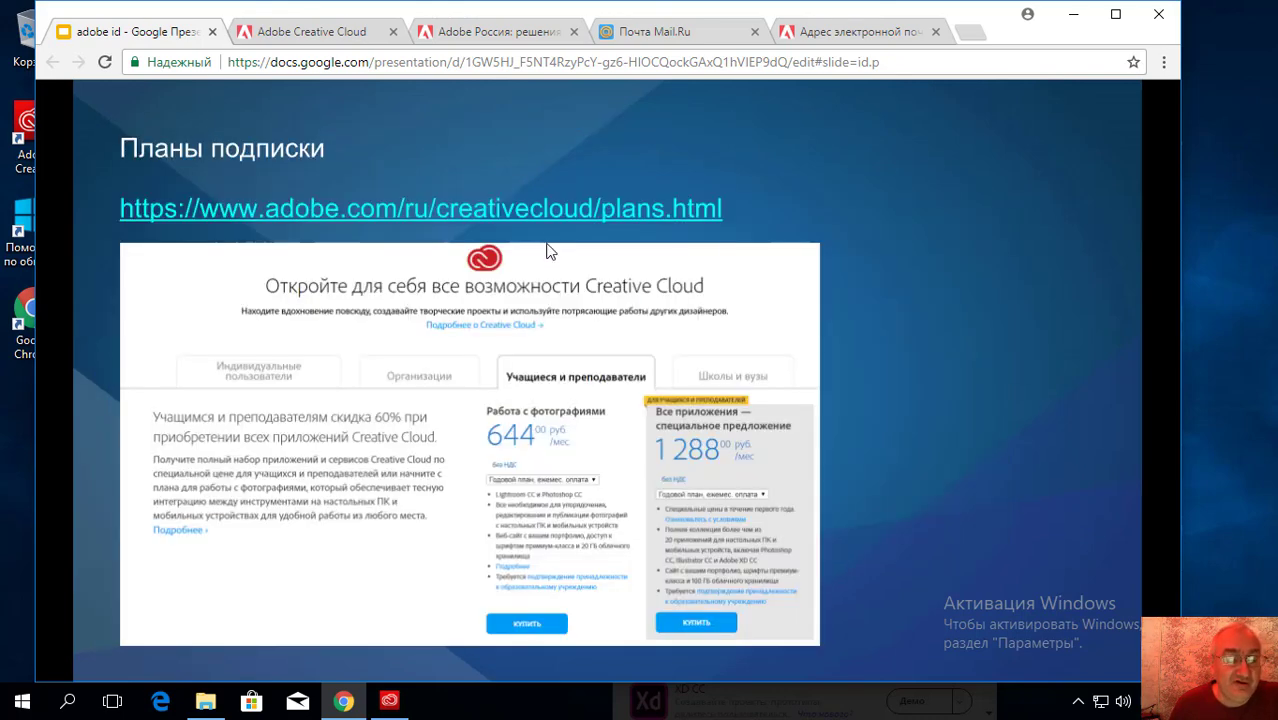
click(548, 213)
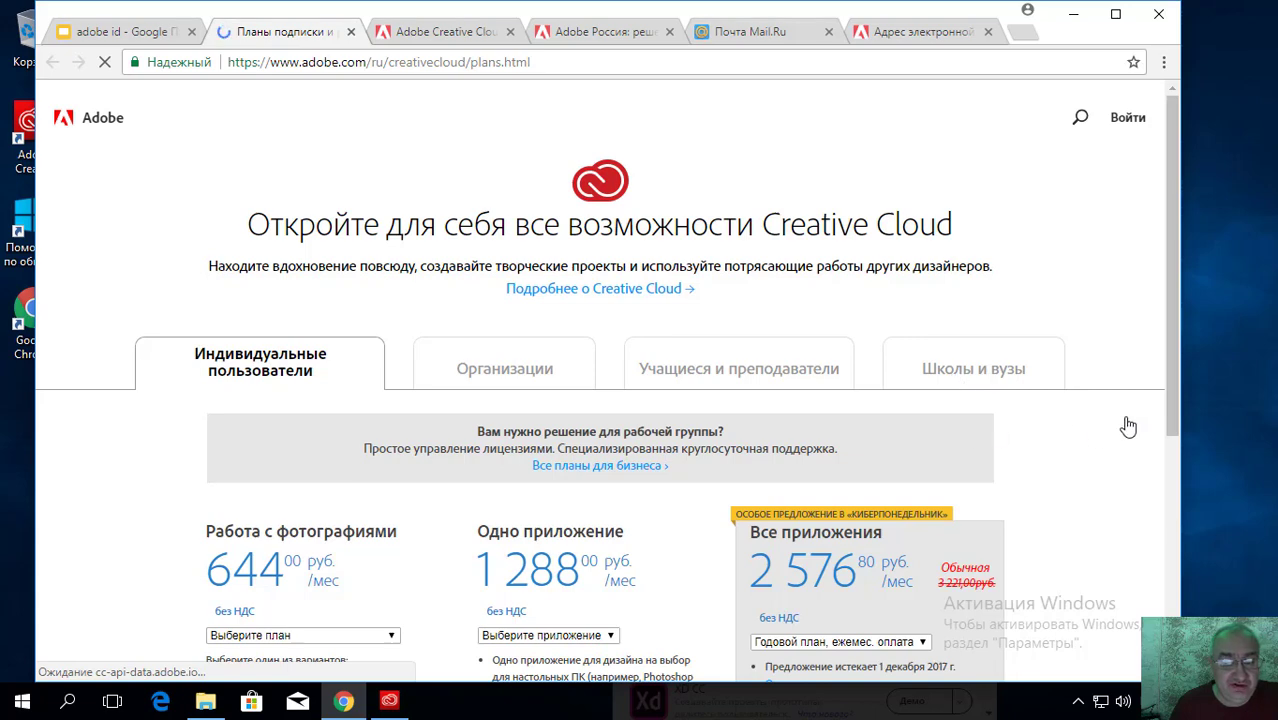
Review individual prices like the 1 288 single-app plan, then show the Учащиеся и преподаватели plans.
scroll(1128, 427, down, 1)
scroll(275, 470, down, 1)
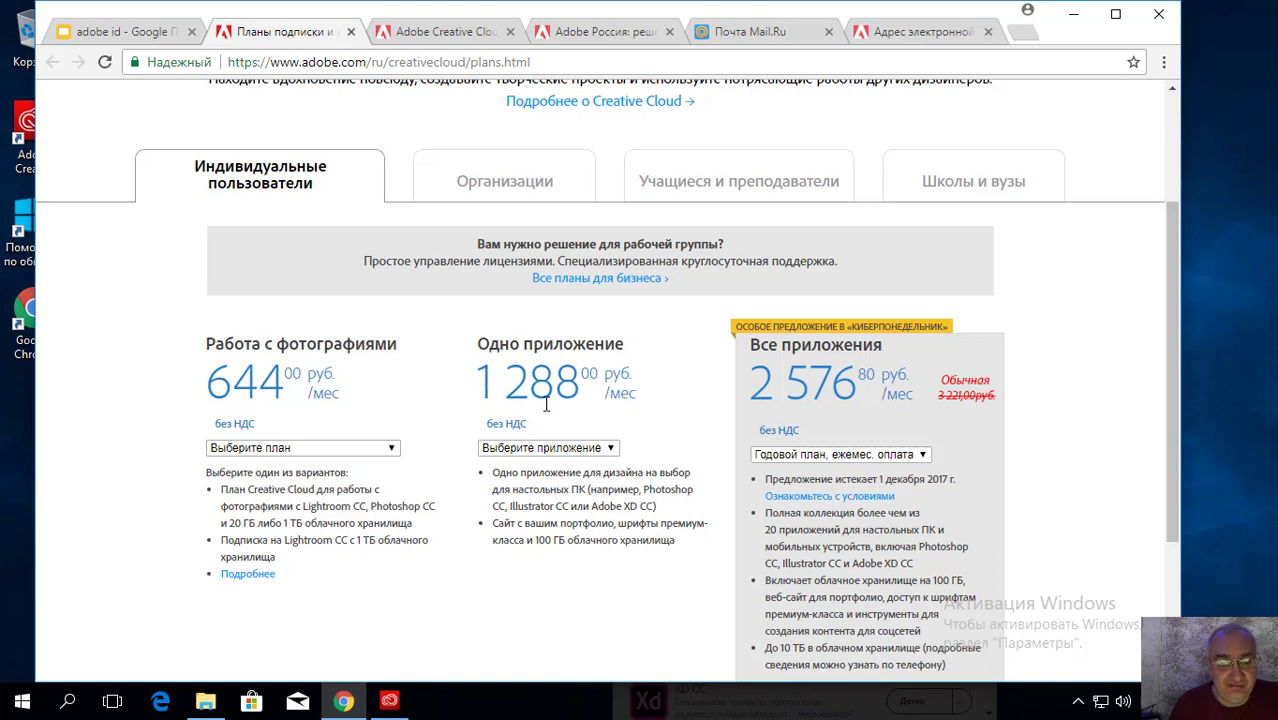
drag(483, 390, 588, 395)
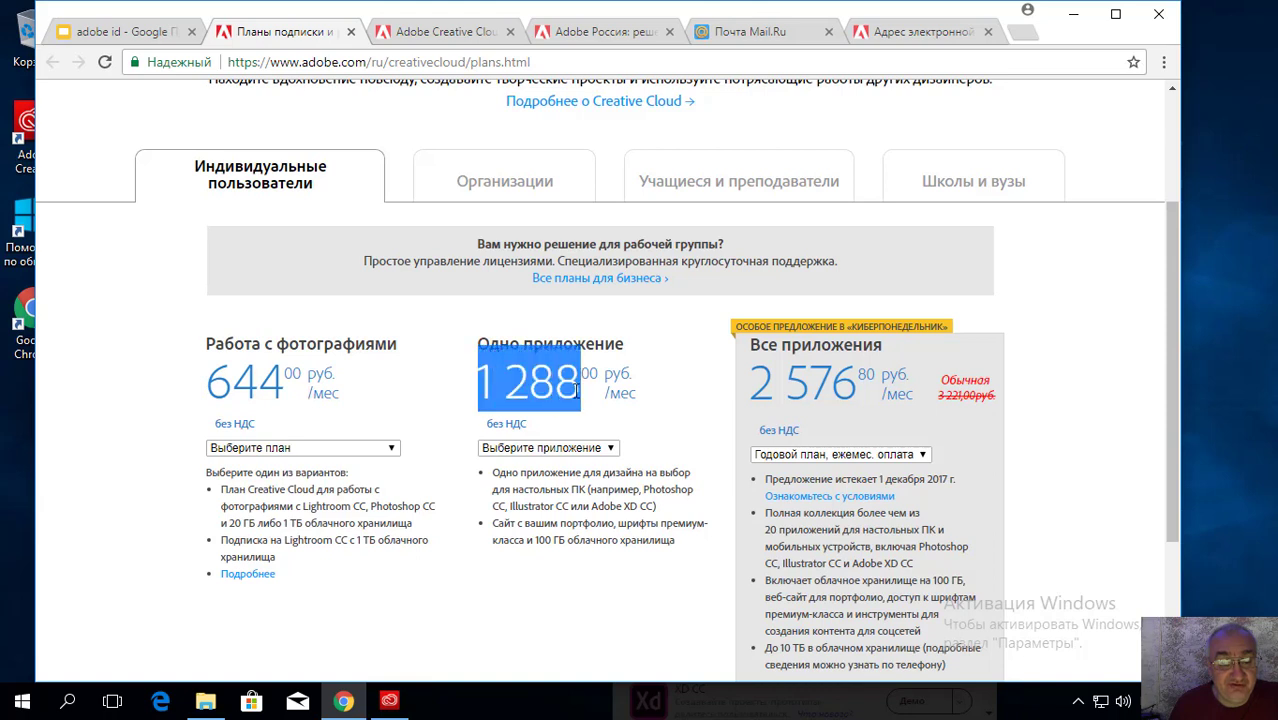
click(602, 394)
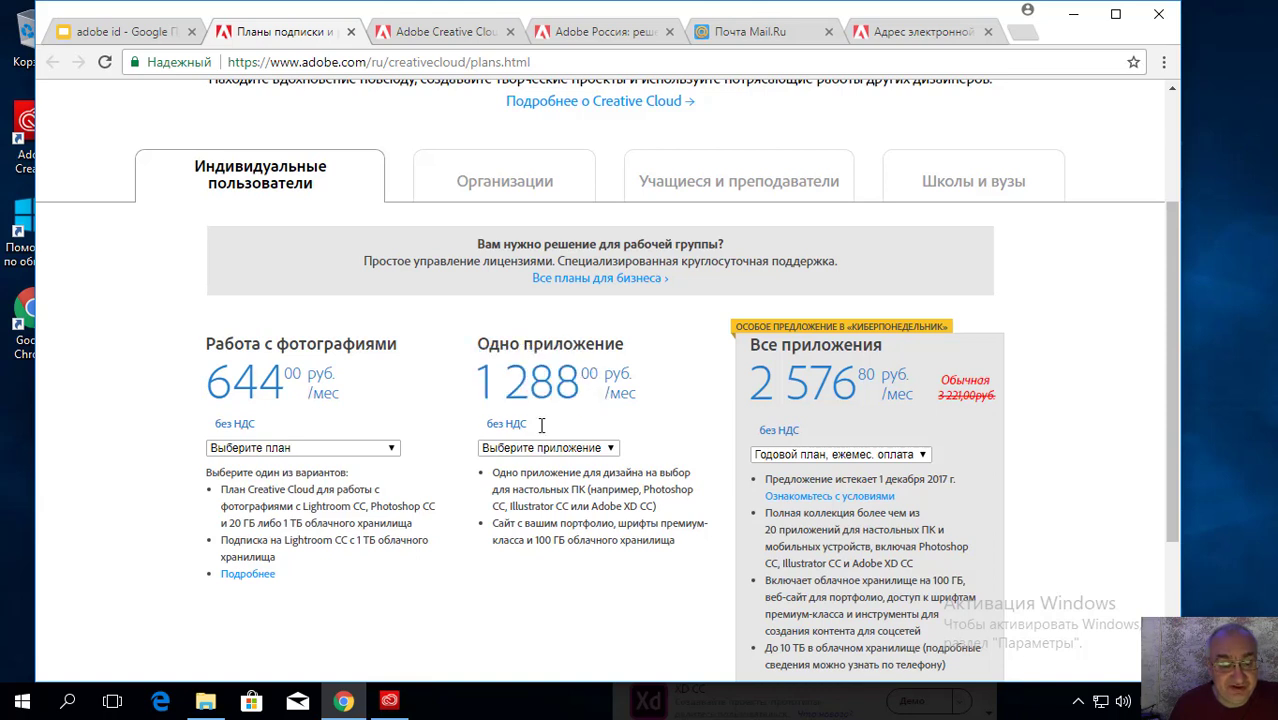
click(608, 448)
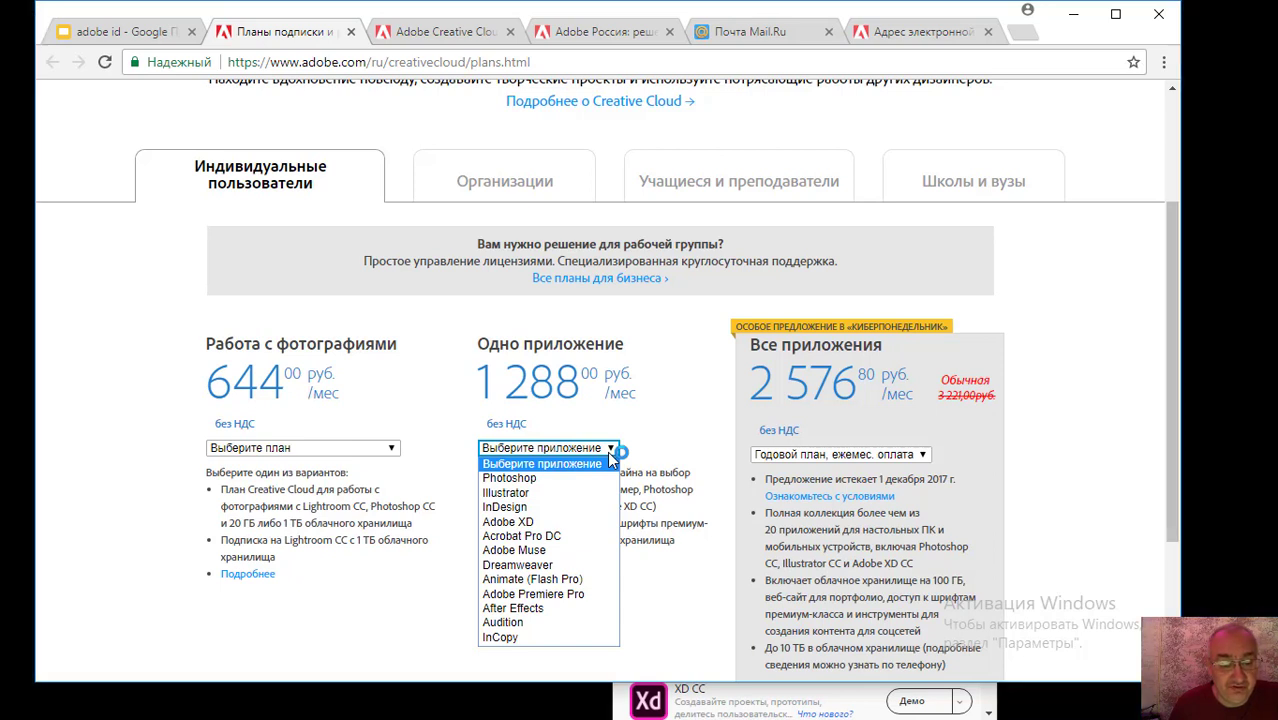
click(540, 366)
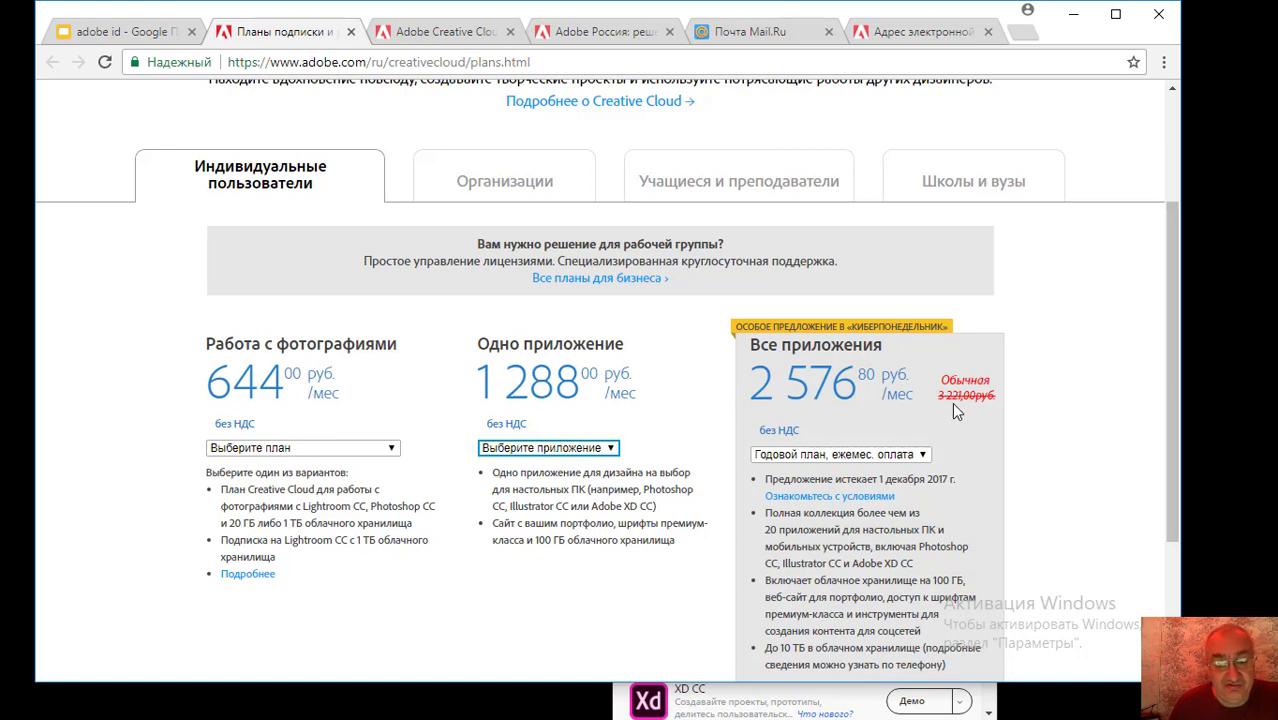
click(887, 394)
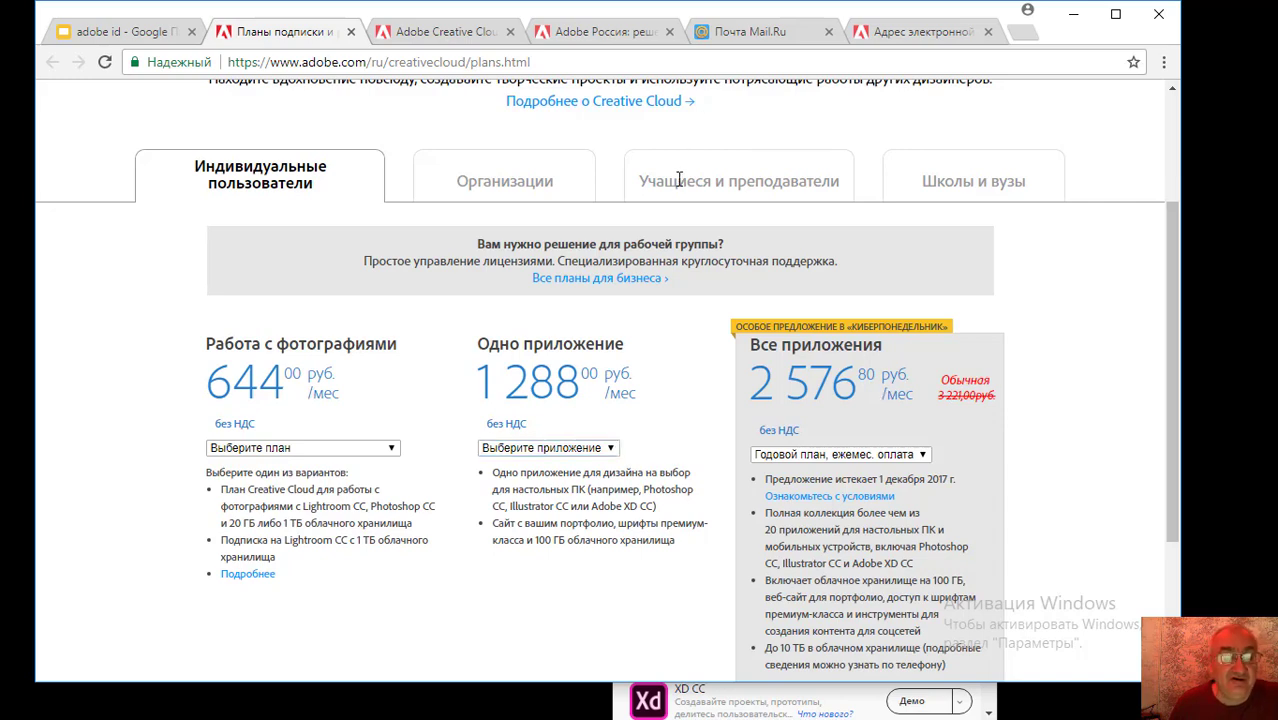
click(740, 188)
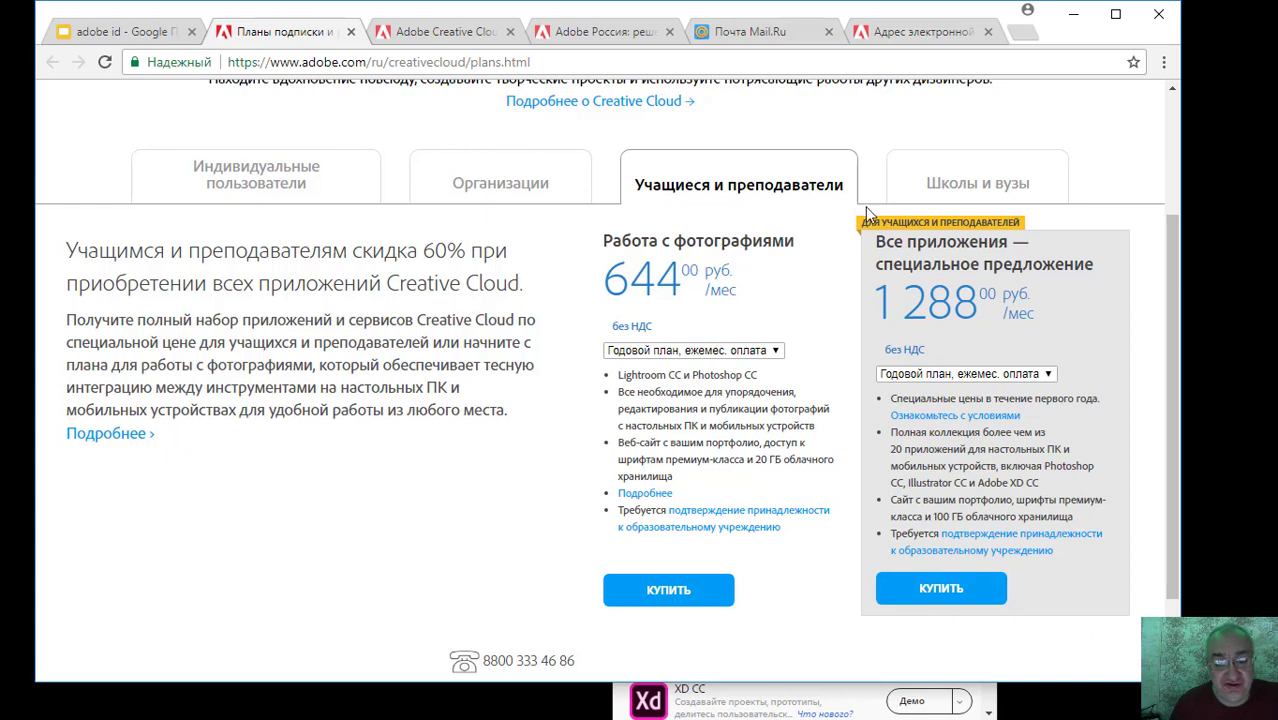
drag(883, 300, 981, 305)
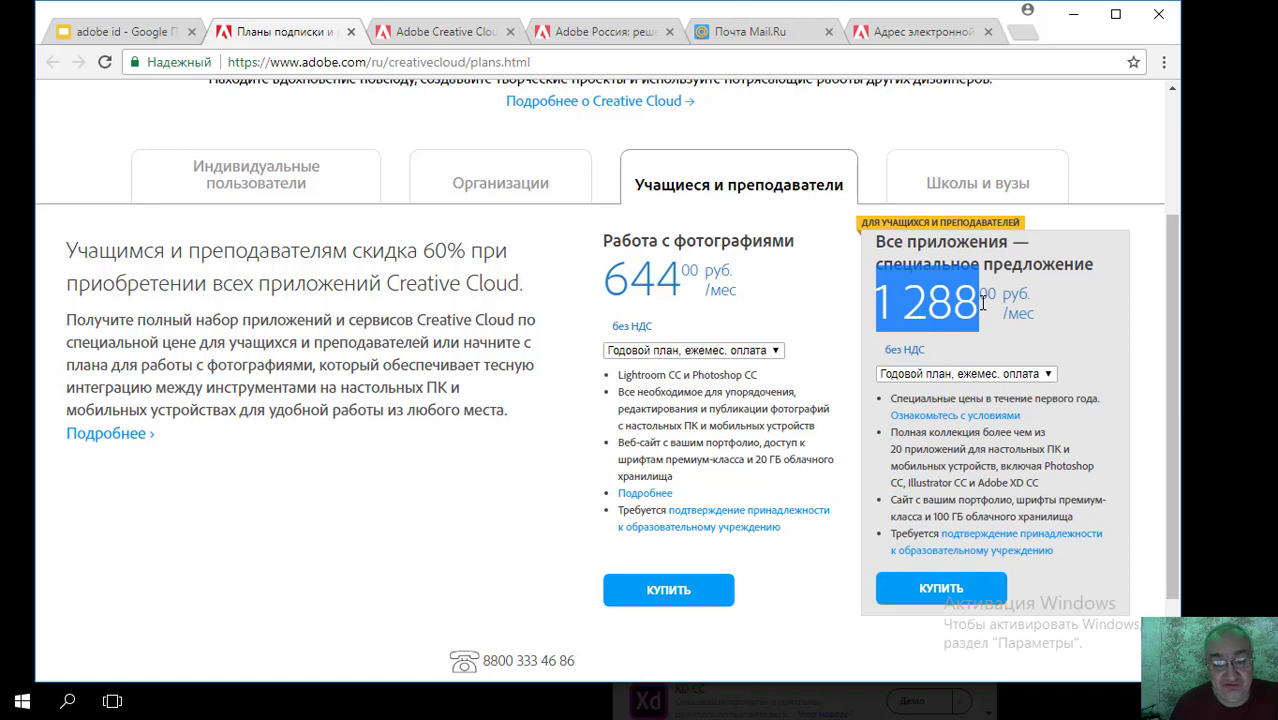
click(1058, 362)
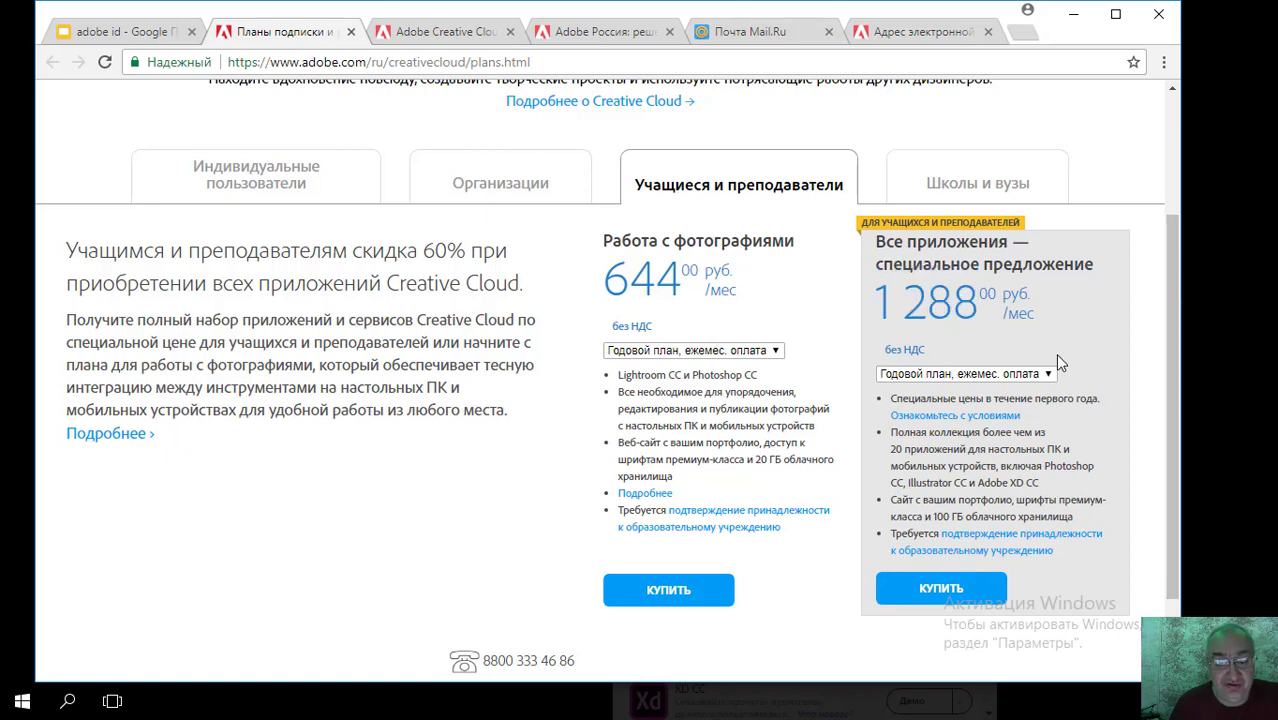
click(1048, 376)
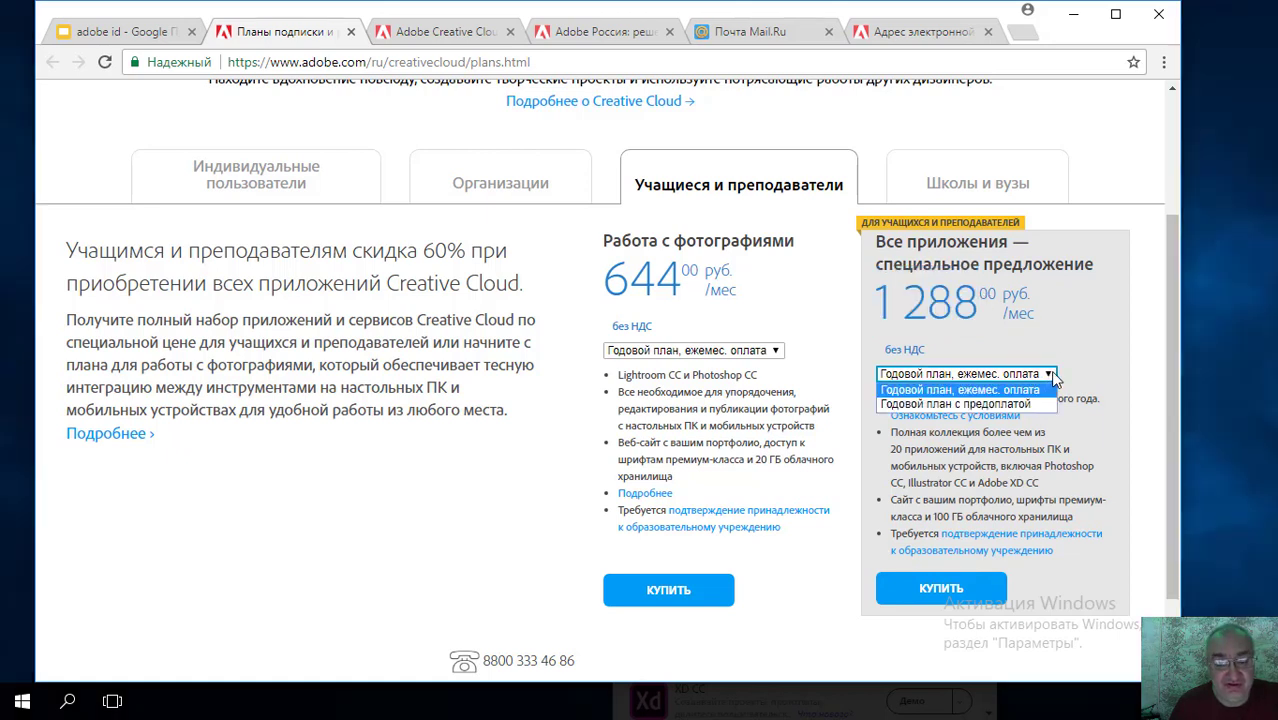
click(1064, 352)
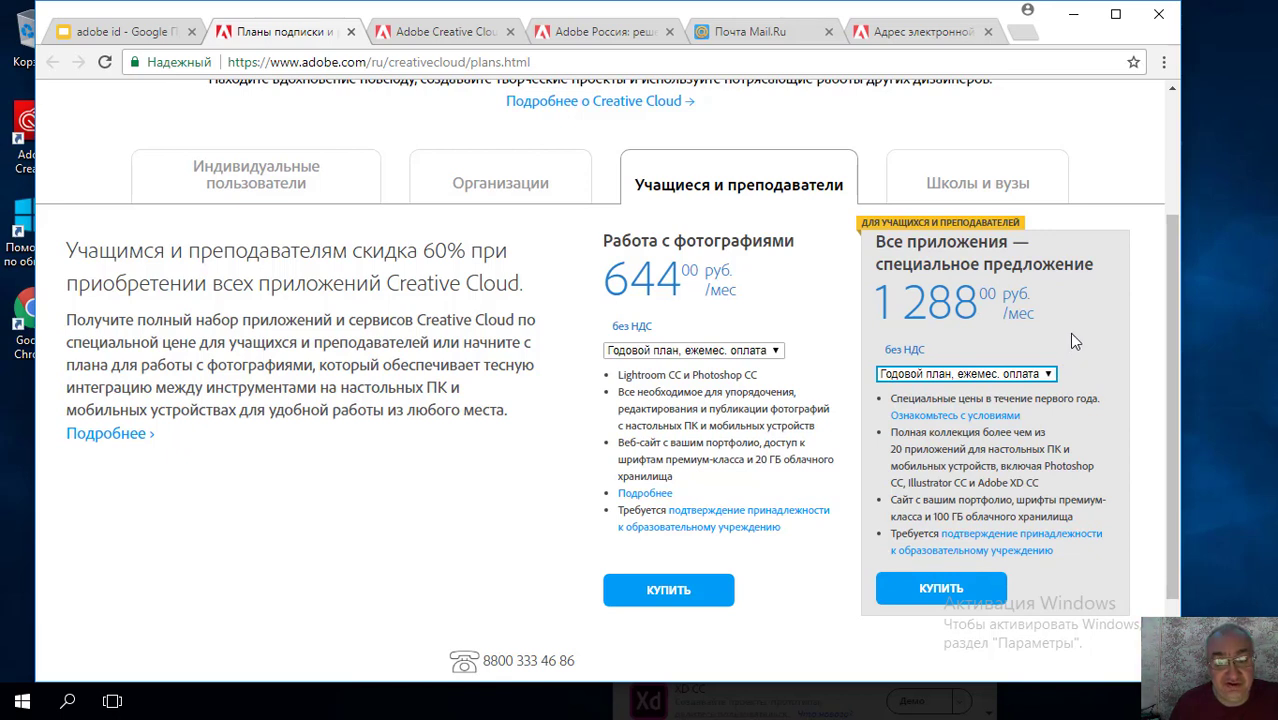
click(996, 311)
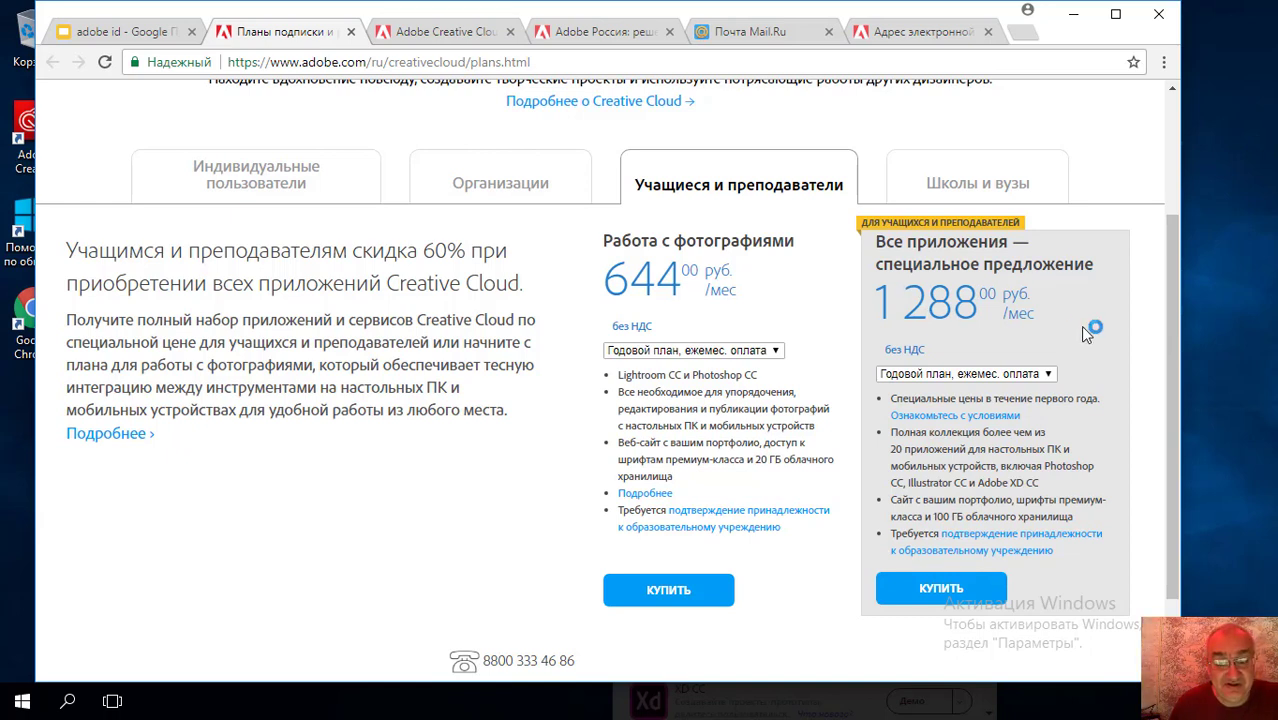
Return to Google Slides and advance to the closing «Спасибо за внимание!» slide.
click(110, 31)
click(881, 358)
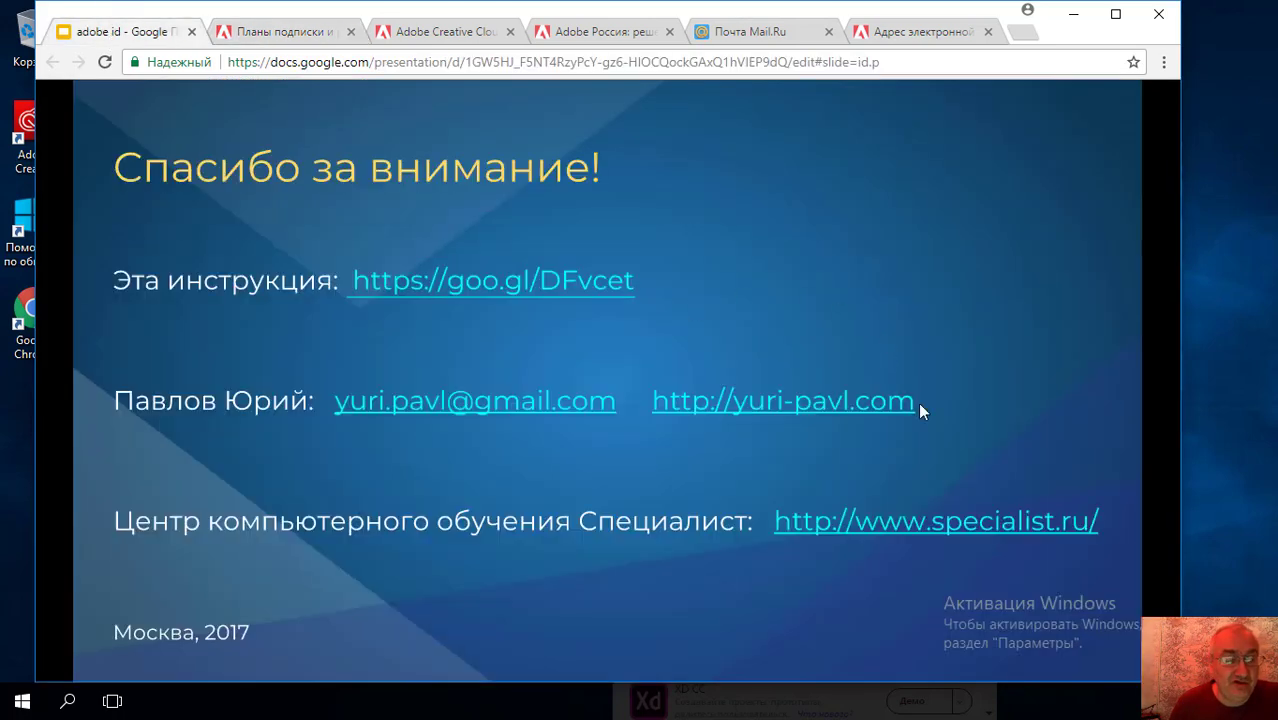